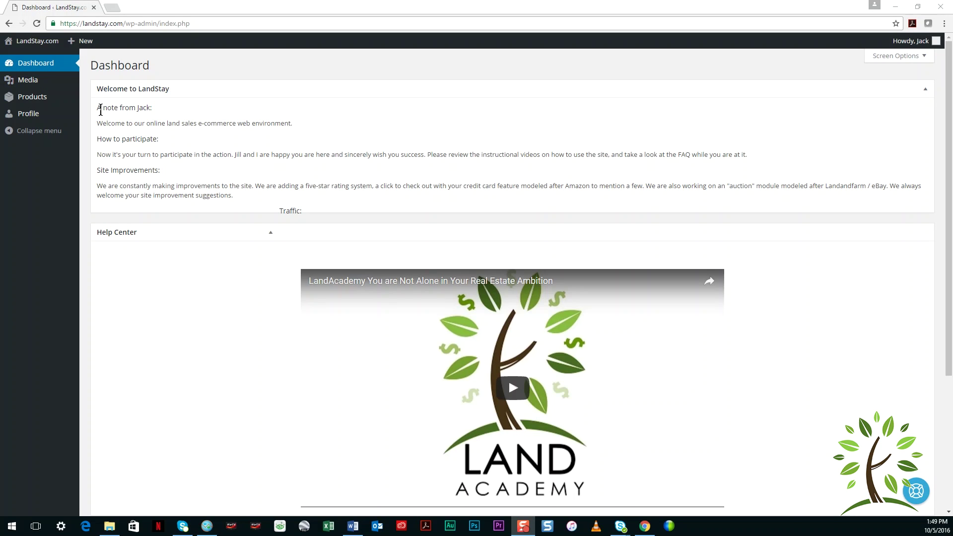
Briefly open and close the help contact form without sending a message
{"action": "double_click", "coordinate": [283, 210]}
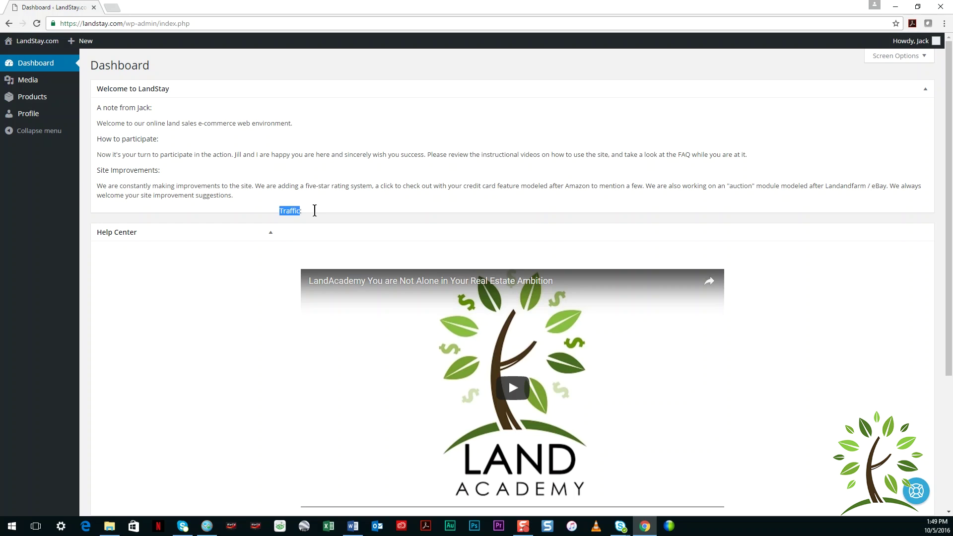
{"action": "left_click", "coordinate": [334, 176]}
{"action": "scroll", "coordinate": [678, 409], "scroll_direction": "down", "scroll_amount": 2}
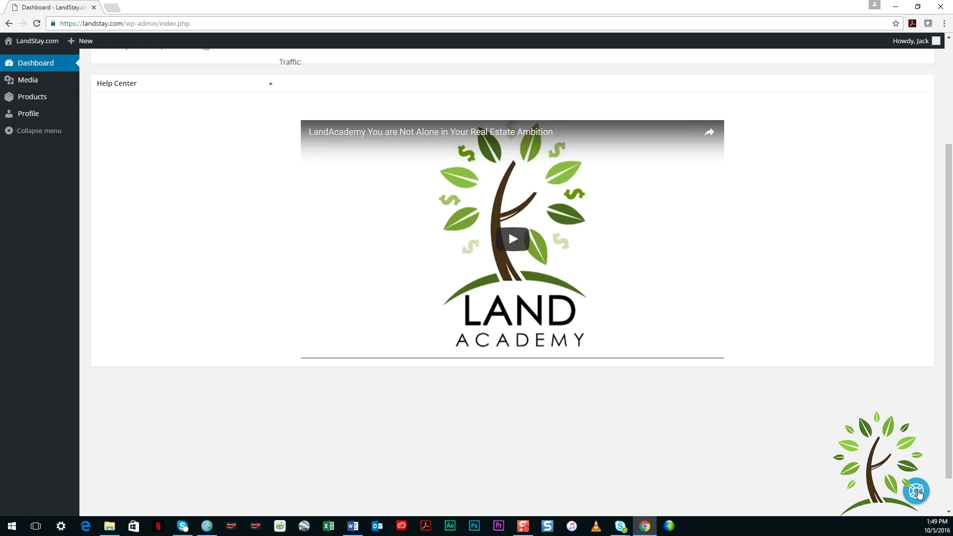
{"action": "left_click", "coordinate": [920, 494]}
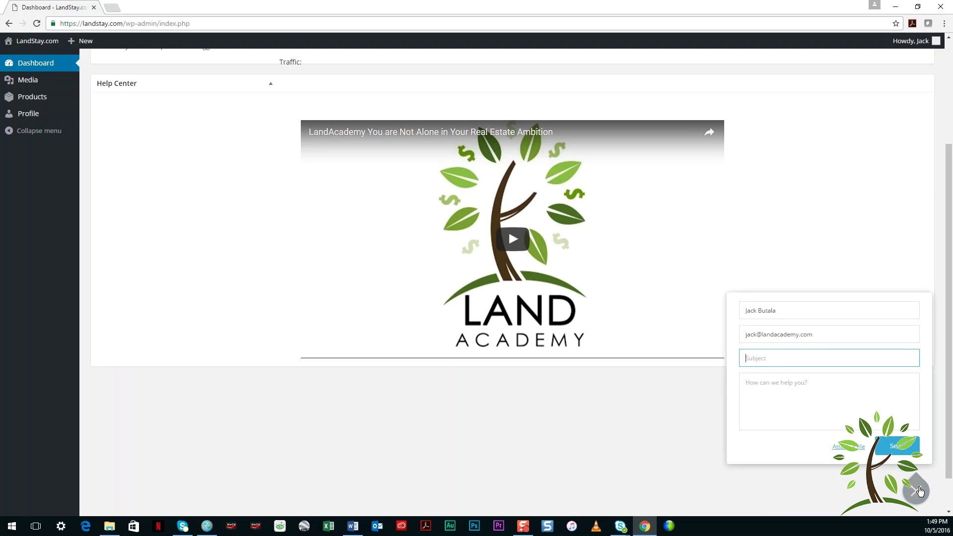
{"action": "left_click", "coordinate": [921, 495]}
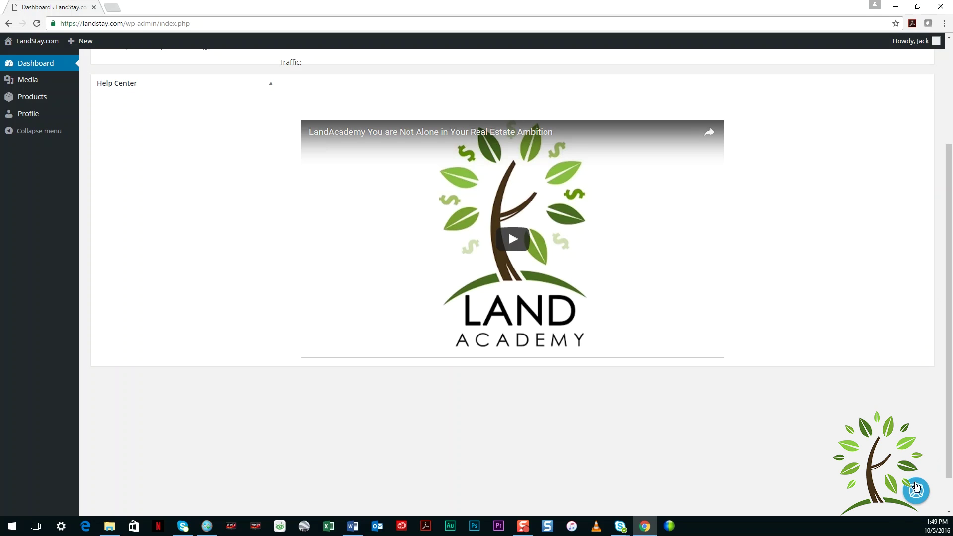
{"action": "left_click", "coordinate": [918, 493]}
{"action": "left_click_drag", "start_coordinate": [783, 305], "coordinate": [715, 306]}
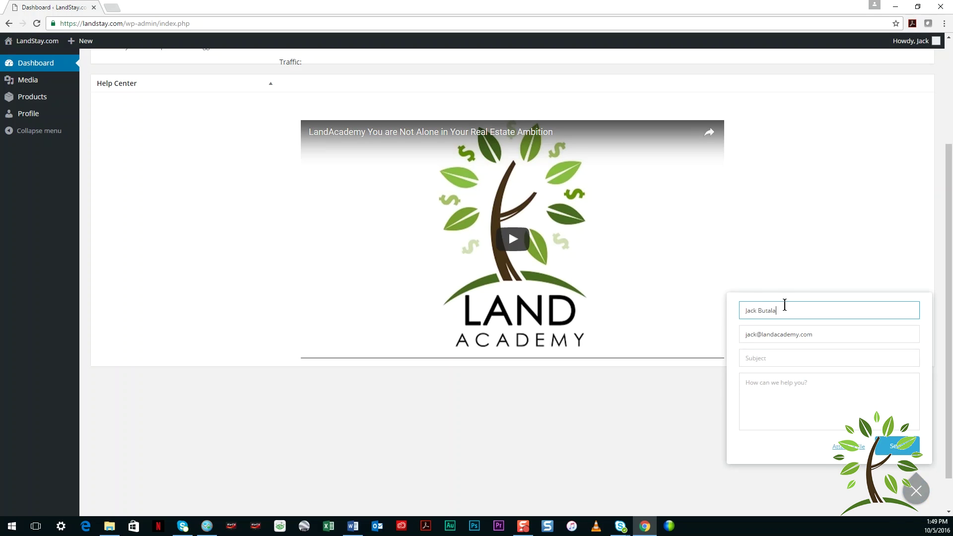
{"action": "key", "text": "Tab"}
{"action": "left_click", "coordinate": [786, 393]}
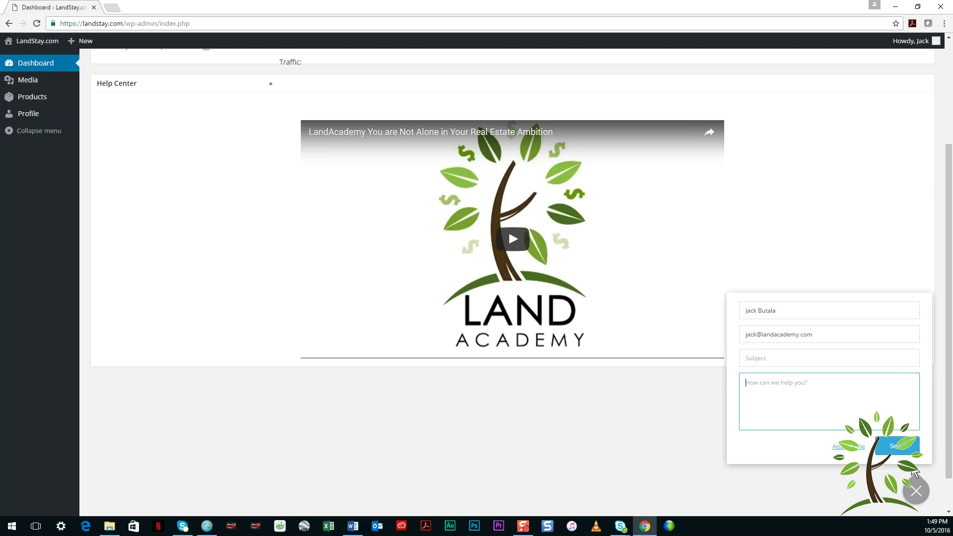
{"action": "left_click", "coordinate": [917, 491]}
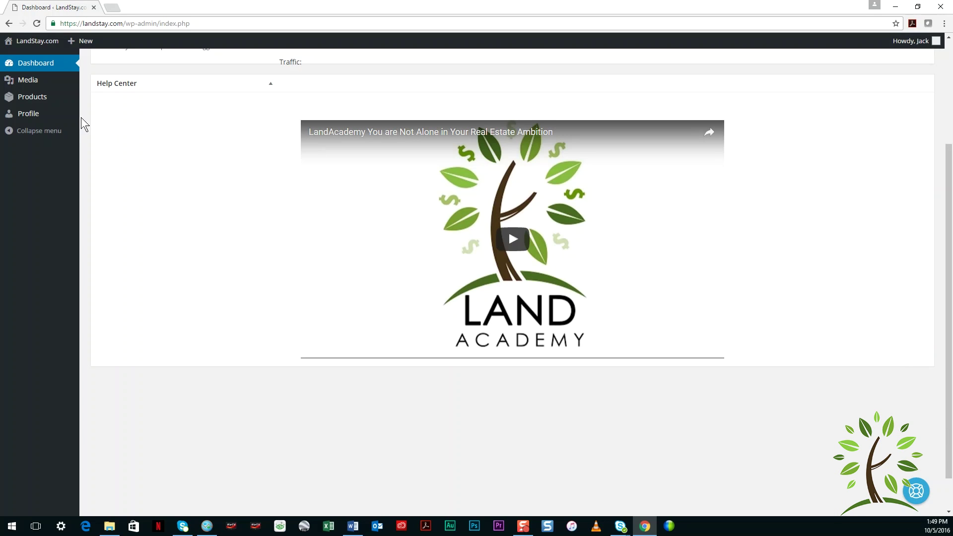
Review the Media Library and then the account Profile settings page
{"action": "left_click", "coordinate": [29, 79]}
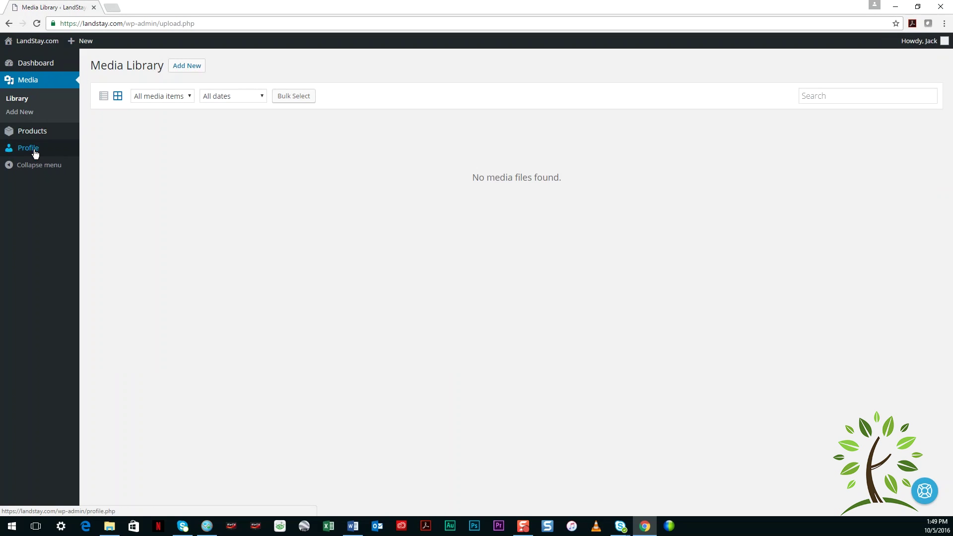
{"action": "left_click", "coordinate": [36, 152]}
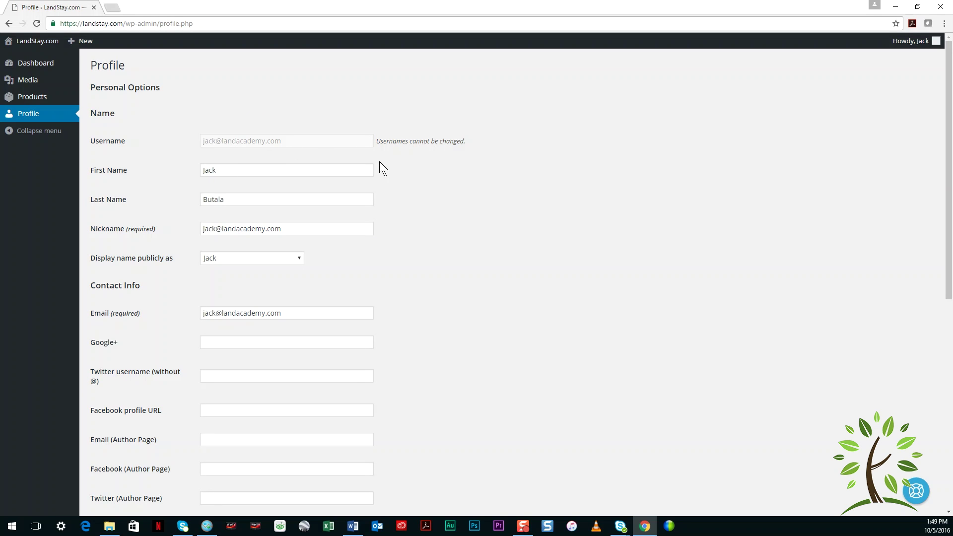
{"action": "scroll", "coordinate": [347, 313], "scroll_direction": "down", "scroll_amount": 2}
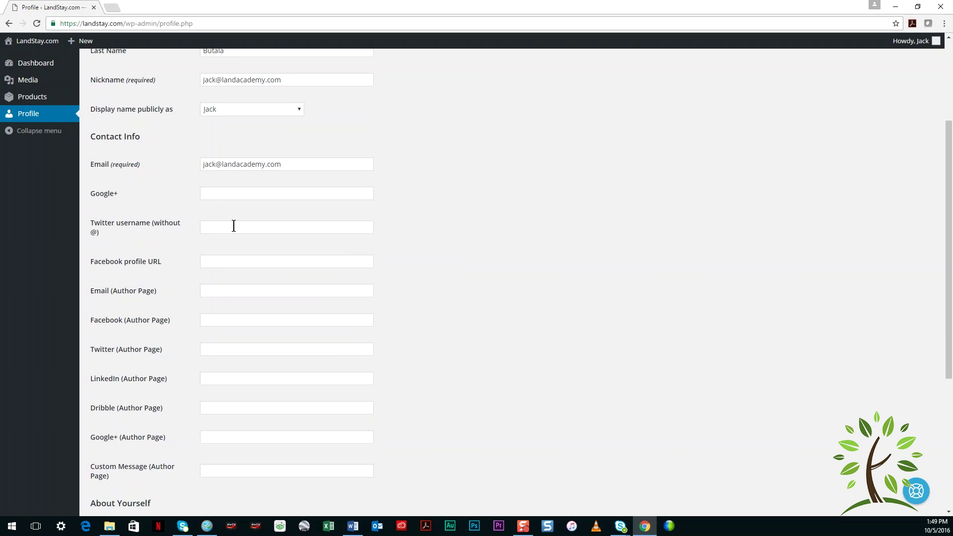
{"action": "scroll", "coordinate": [159, 328], "scroll_direction": "down", "scroll_amount": 2}
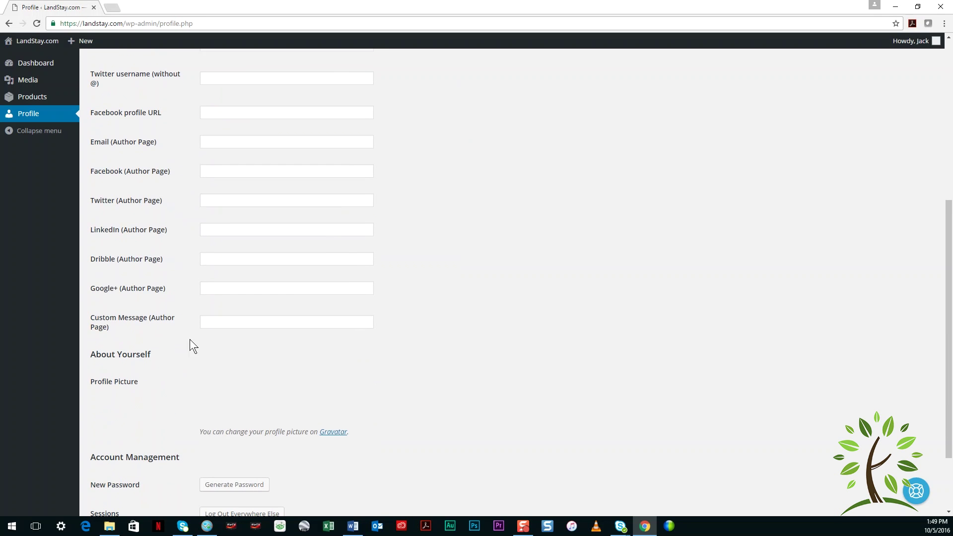
{"action": "scroll", "coordinate": [389, 346], "scroll_direction": "down", "scroll_amount": 2}
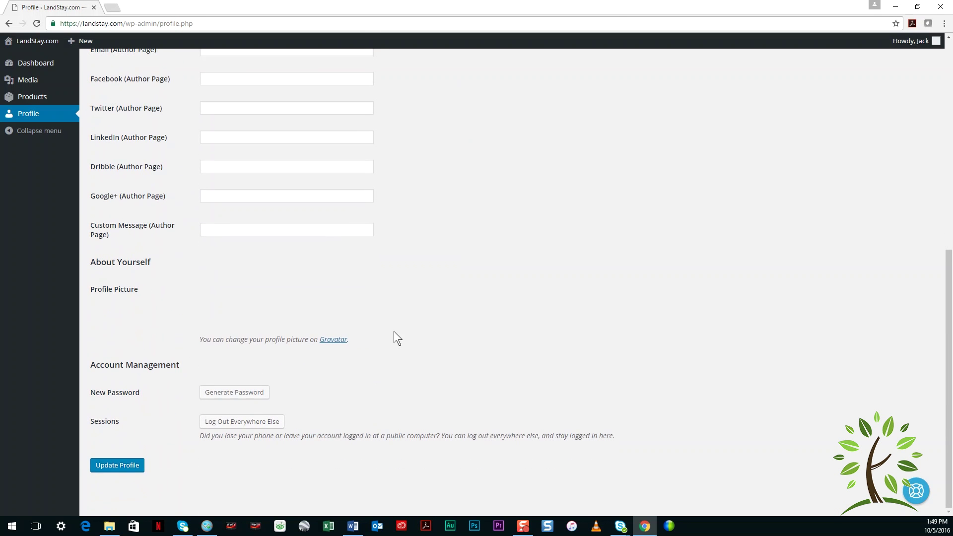
{"action": "scroll", "coordinate": [366, 394], "scroll_direction": "up", "scroll_amount": 3}
{"action": "scroll", "coordinate": [377, 321], "scroll_direction": "up", "scroll_amount": 2}
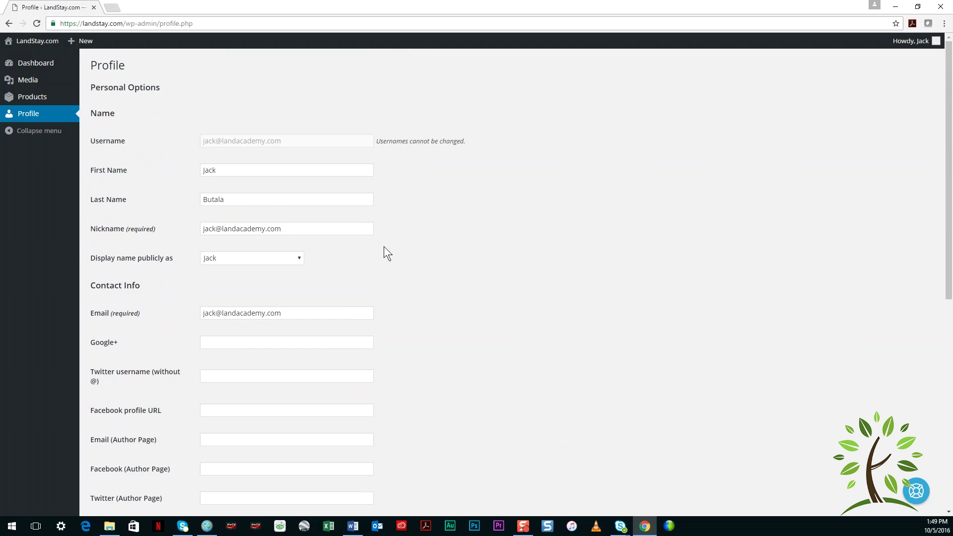
Start a new product and paste the 40-acre Arizona land listing title from the Word document
{"action": "left_click", "coordinate": [33, 98]}
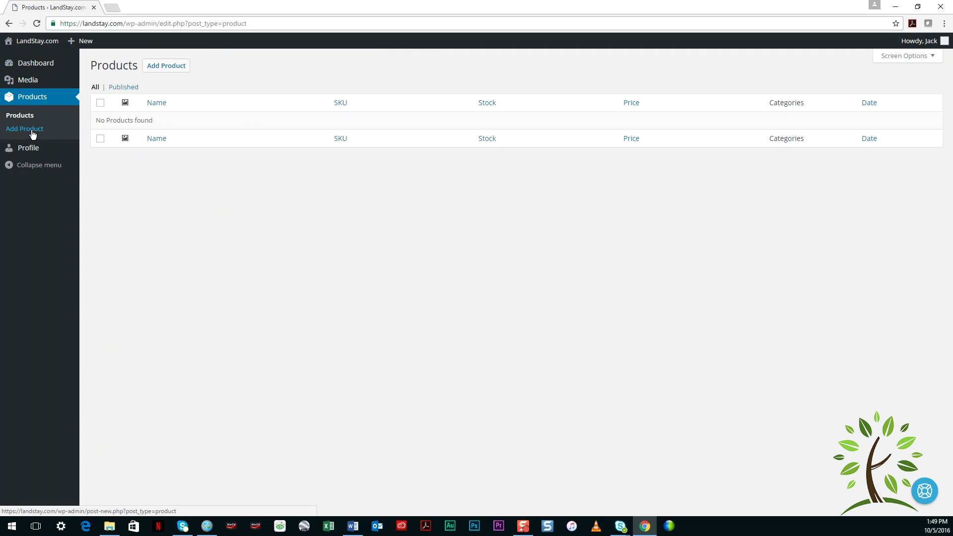
{"action": "left_click", "coordinate": [32, 130]}
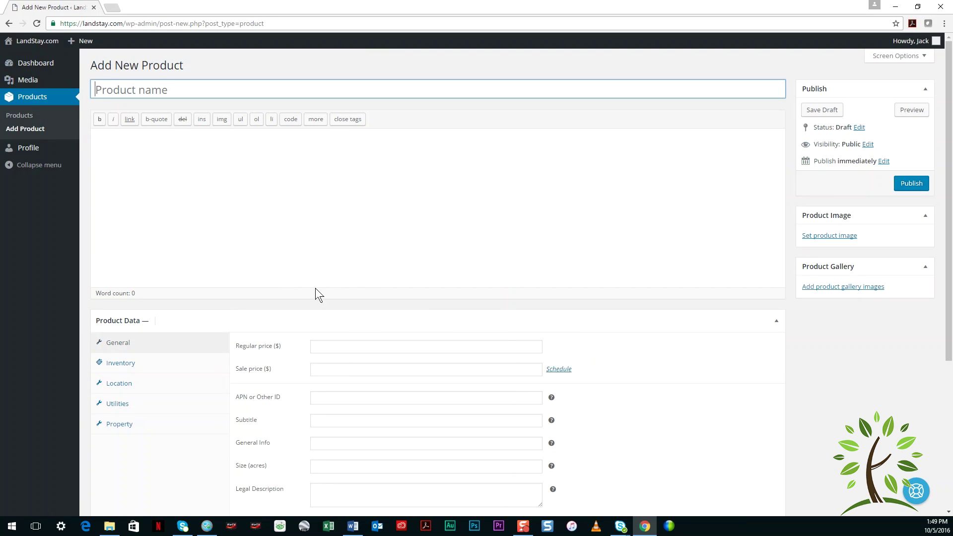
{"action": "left_click", "coordinate": [155, 97]}
{"action": "left_click", "coordinate": [353, 526]}
{"action": "left_click_drag", "start_coordinate": [290, 23], "coordinate": [578, 21]}
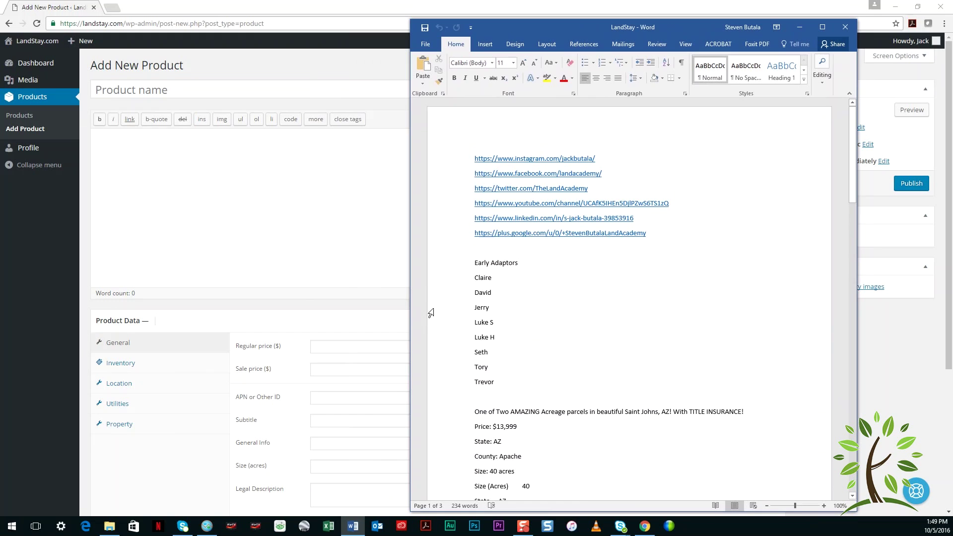
{"action": "scroll", "coordinate": [477, 291], "scroll_direction": "down", "scroll_amount": 5}
{"action": "scroll", "coordinate": [601, 277], "scroll_direction": "down", "scroll_amount": 6}
{"action": "scroll", "coordinate": [602, 276], "scroll_direction": "up", "scroll_amount": 2}
{"action": "scroll", "coordinate": [602, 277], "scroll_direction": "up", "scroll_amount": 4}
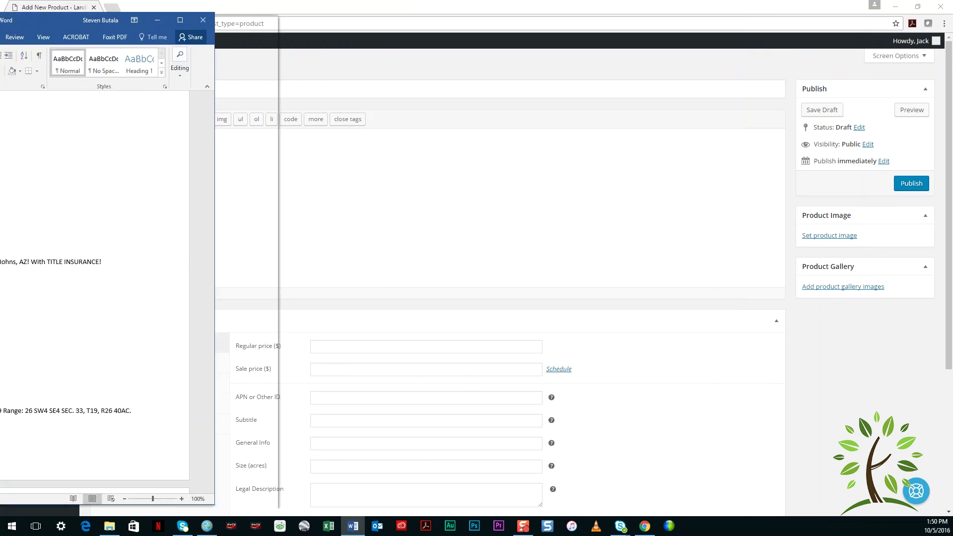
{"action": "left_click_drag", "start_coordinate": [567, 30], "coordinate": [0, 30]}
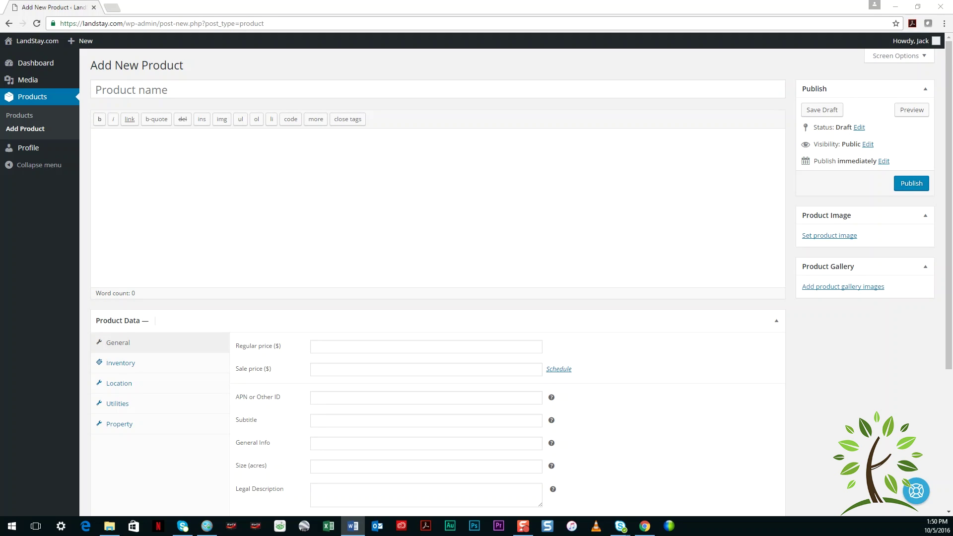
{"action": "left_click", "coordinate": [234, 88]}
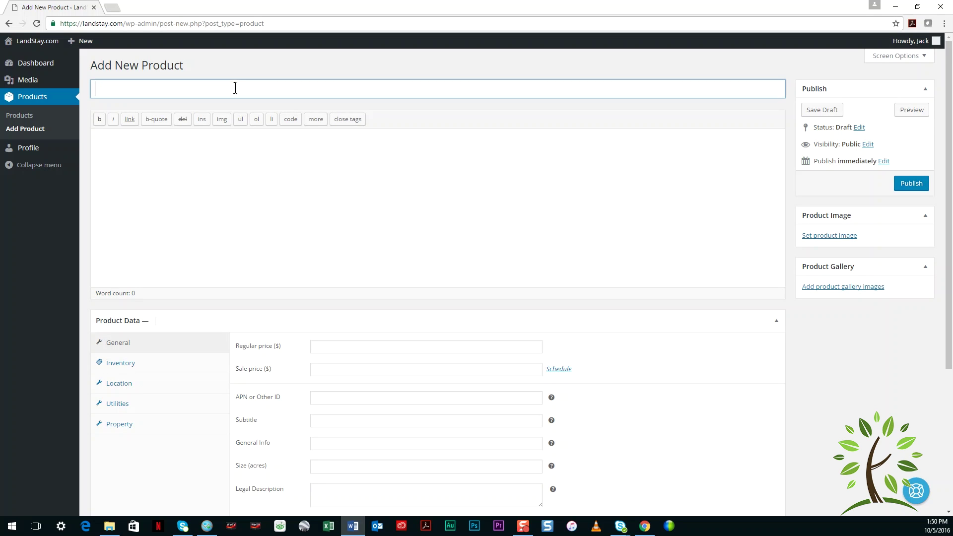
{"action": "type", "text": "One of Two AMAZING Acreage parcels in beautiful Saint Johns, AZ! With TITLE INSURANCE!"}
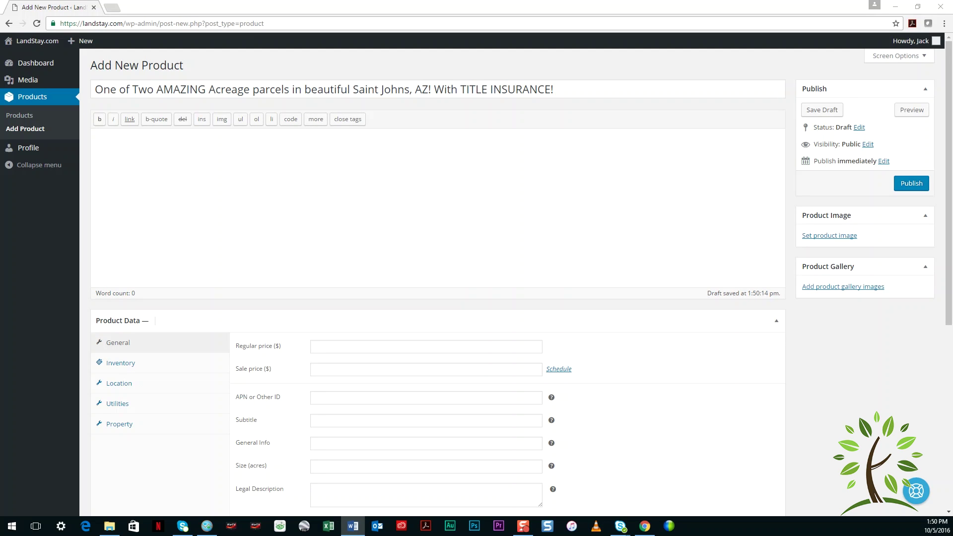
Paste the product description and split it into three paragraphs with blank lines
{"action": "left_click", "coordinate": [208, 153]}
{"action": "key", "text": "ctrl+v"}
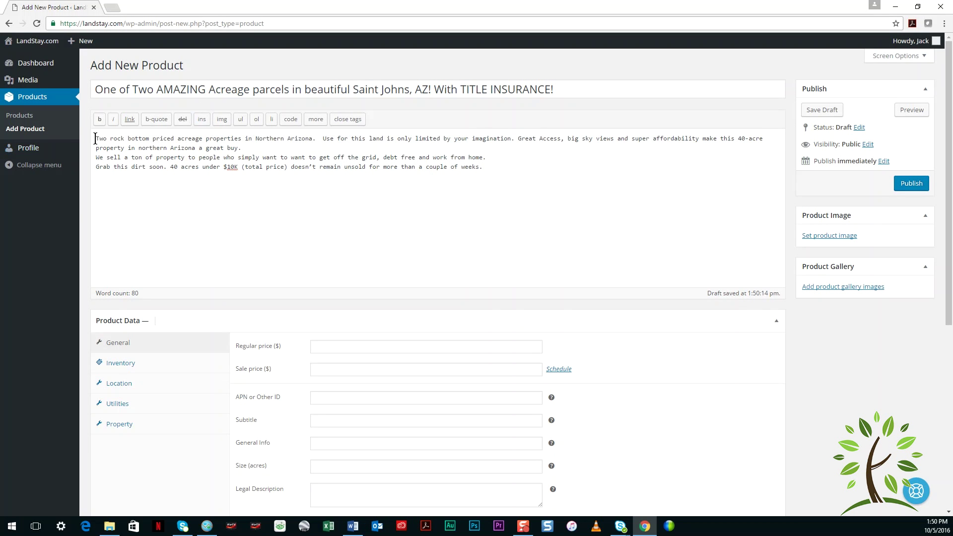
{"action": "left_click_drag", "start_coordinate": [100, 136], "coordinate": [563, 246]}
{"action": "left_click", "coordinate": [378, 198]}
{"action": "key", "text": "Return"}
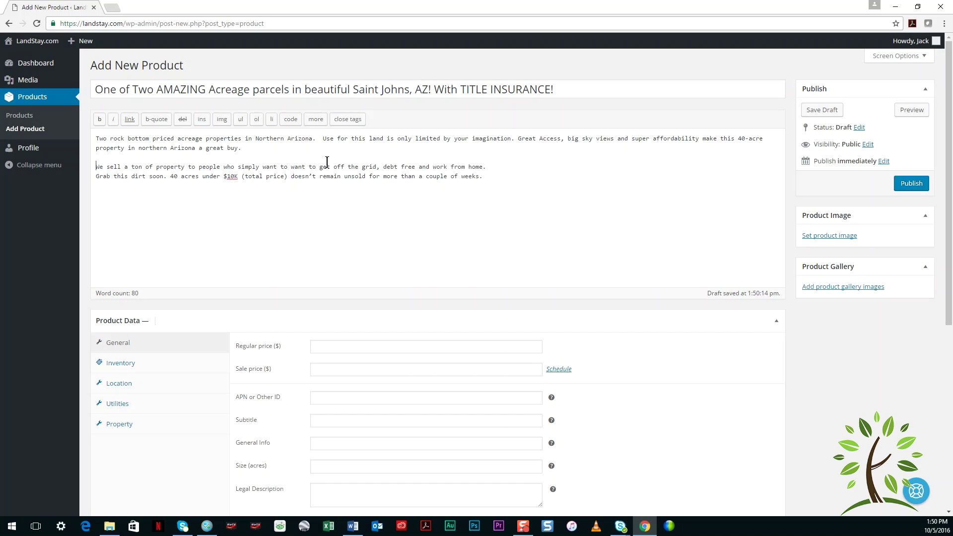
{"action": "key", "text": "Down"}
{"action": "key", "text": "Return"}
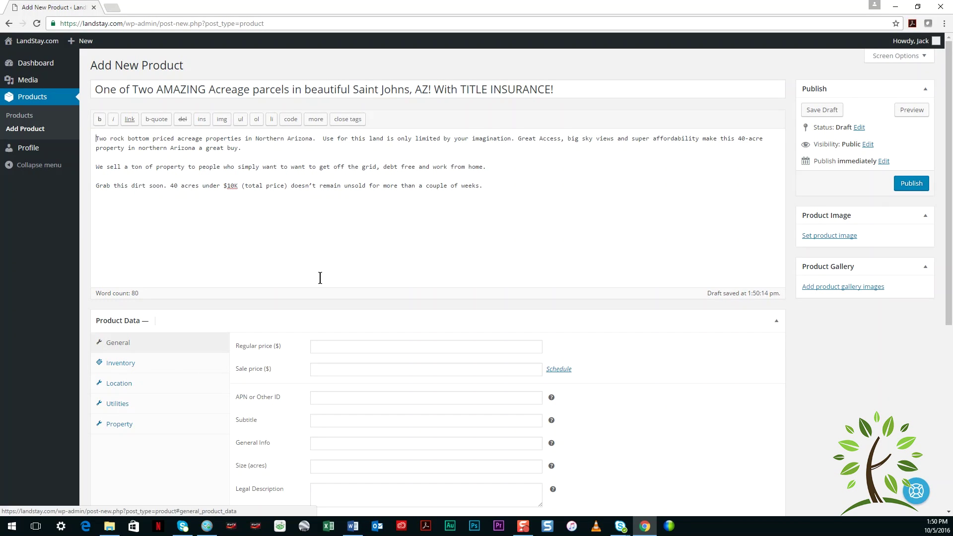
Enter a regular price of 13997 and clear the mistyped sale price
{"action": "left_click", "coordinate": [362, 348]}
{"action": "scroll", "coordinate": [207, 402], "scroll_direction": "down", "scroll_amount": 2}
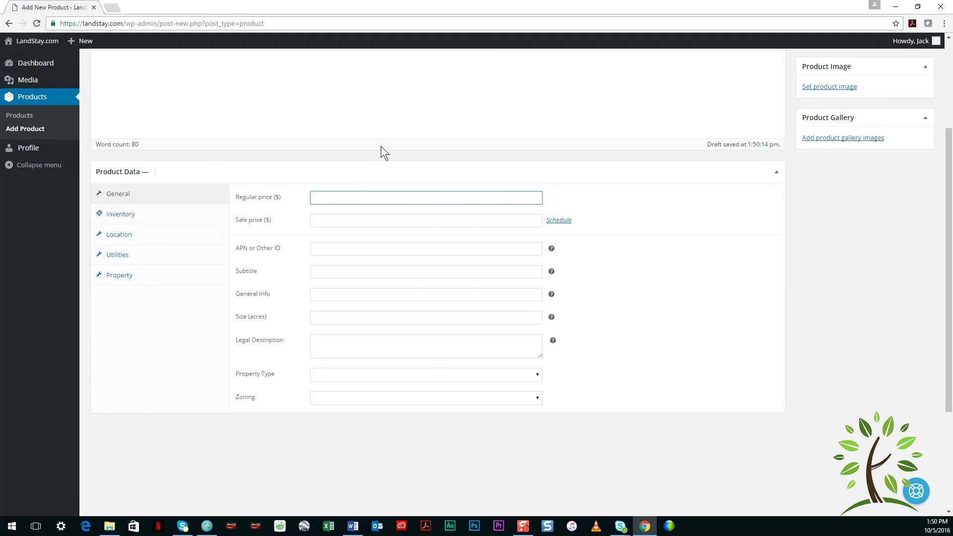
{"action": "left_click", "coordinate": [328, 223]}
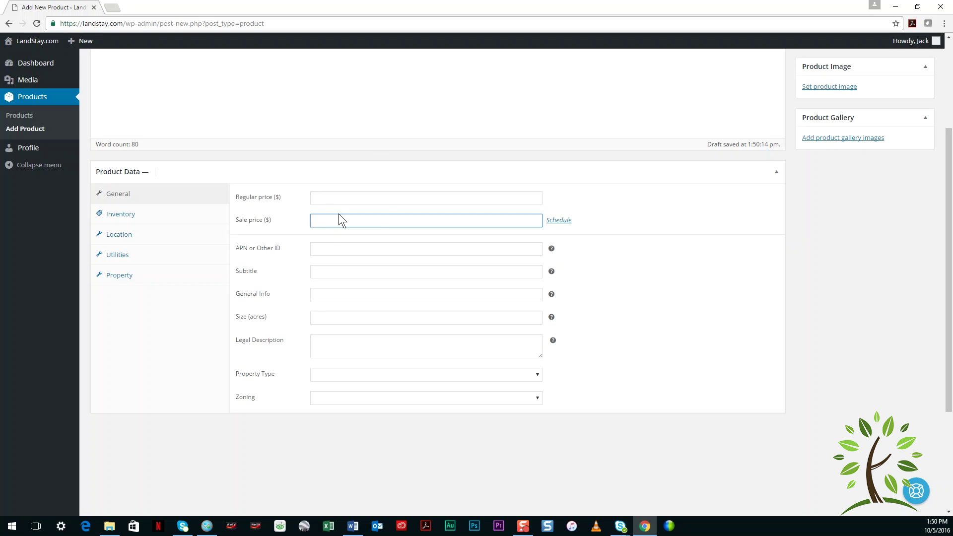
{"action": "left_click", "coordinate": [328, 197]}
{"action": "type", "text": "1399"}
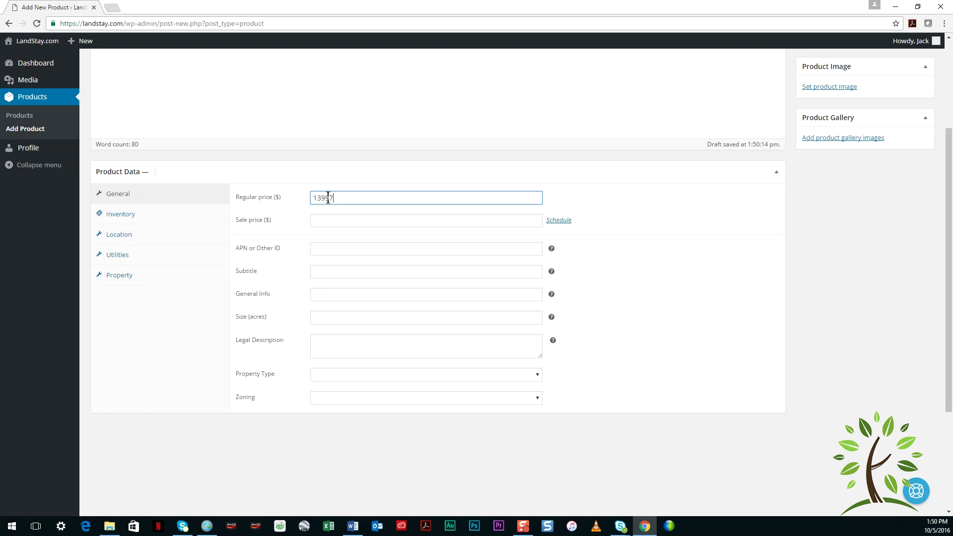
{"action": "key", "text": "Tab"}
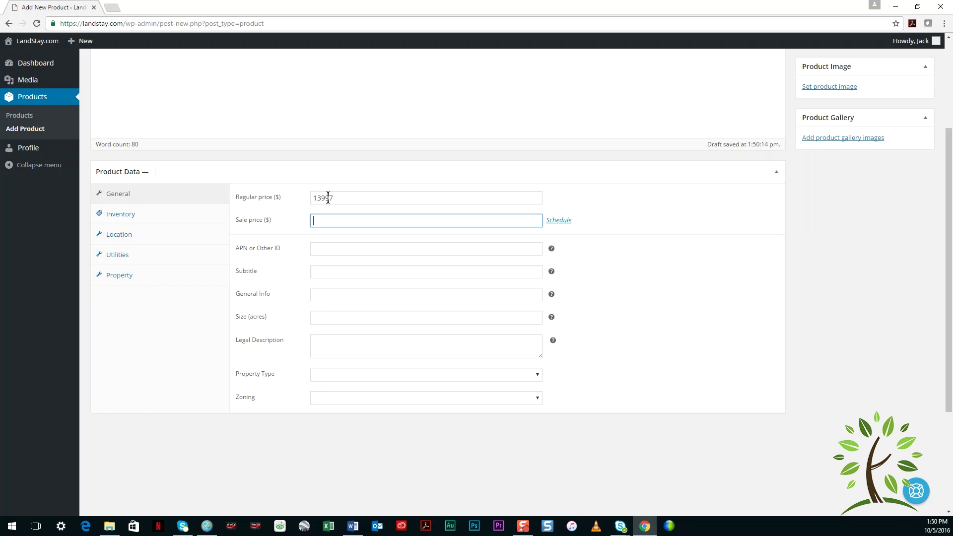
{"action": "type", "text": "10997"}
{"action": "key", "text": "ctrl+a"}
{"action": "key", "text": "BackSpace"}
{"action": "type", "text": "77"}
Enter sale price 9777 and schedule the sale to start 2016-10-05
{"action": "left_click", "coordinate": [561, 220]}
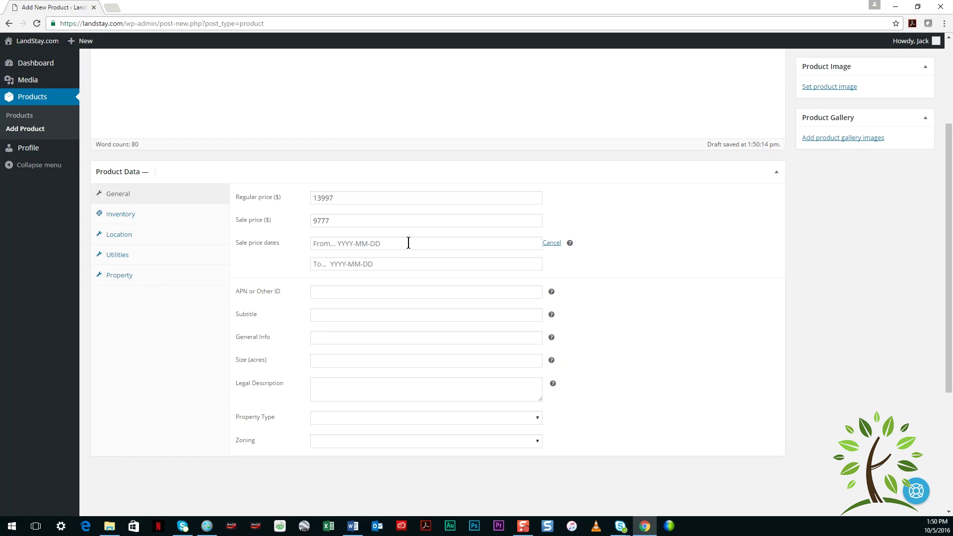
{"action": "left_click", "coordinate": [408, 243]}
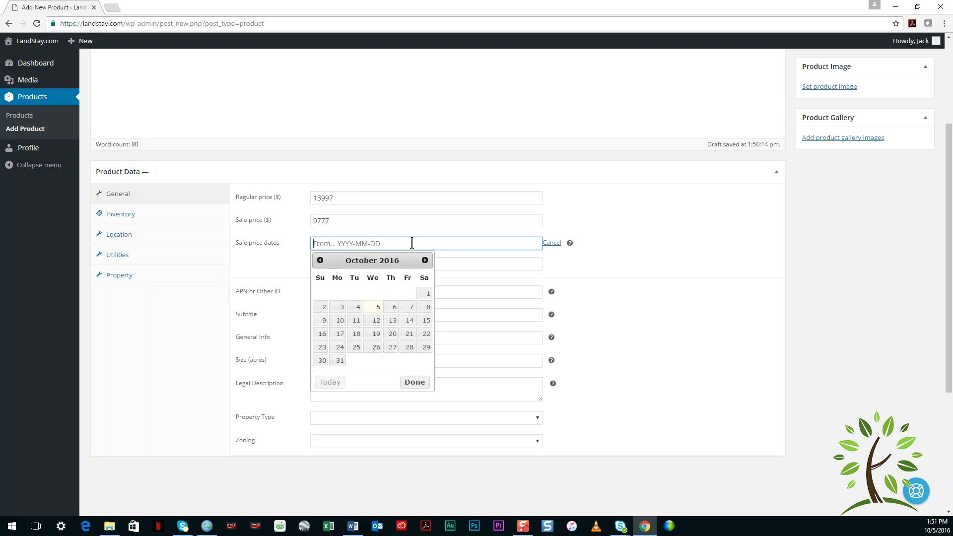
{"action": "left_click", "coordinate": [378, 307]}
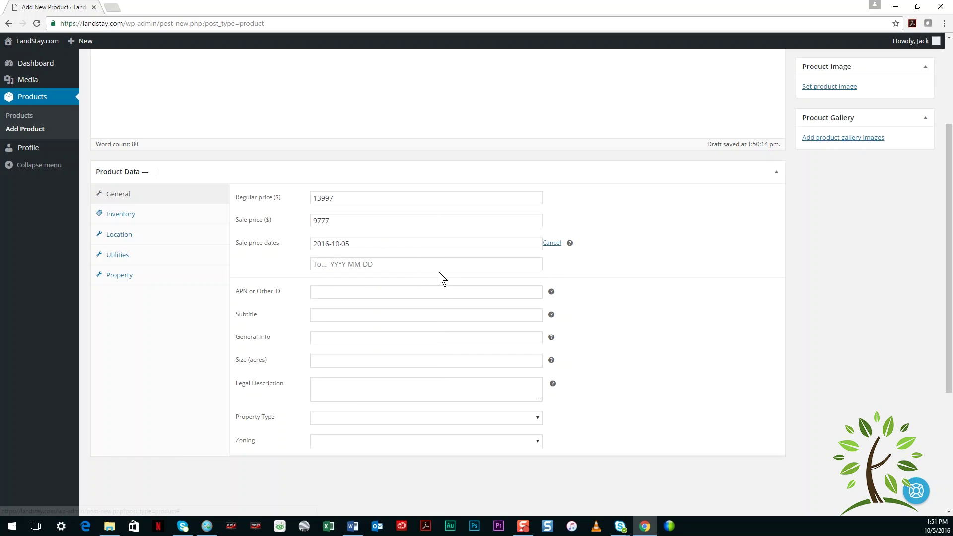
{"action": "left_click", "coordinate": [374, 244]}
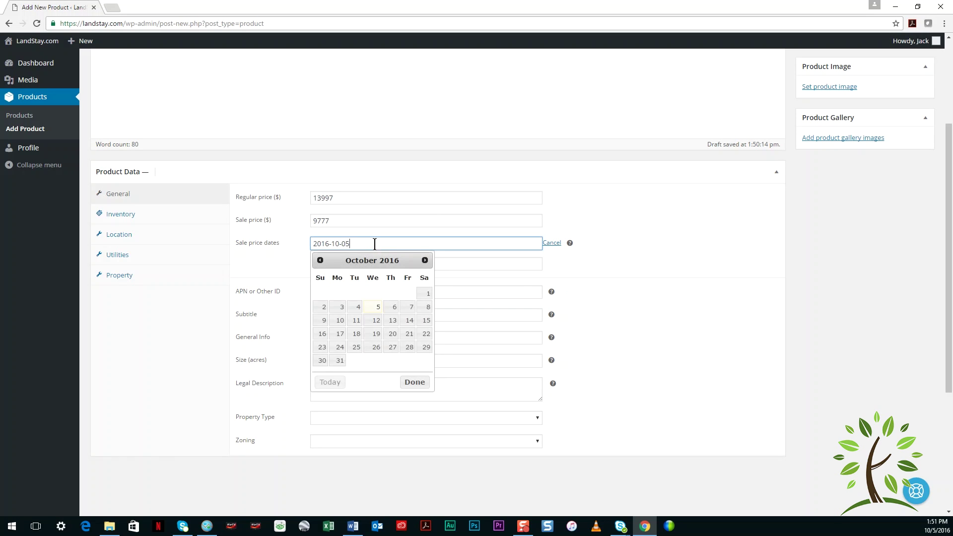
{"action": "left_click", "coordinate": [339, 361]}
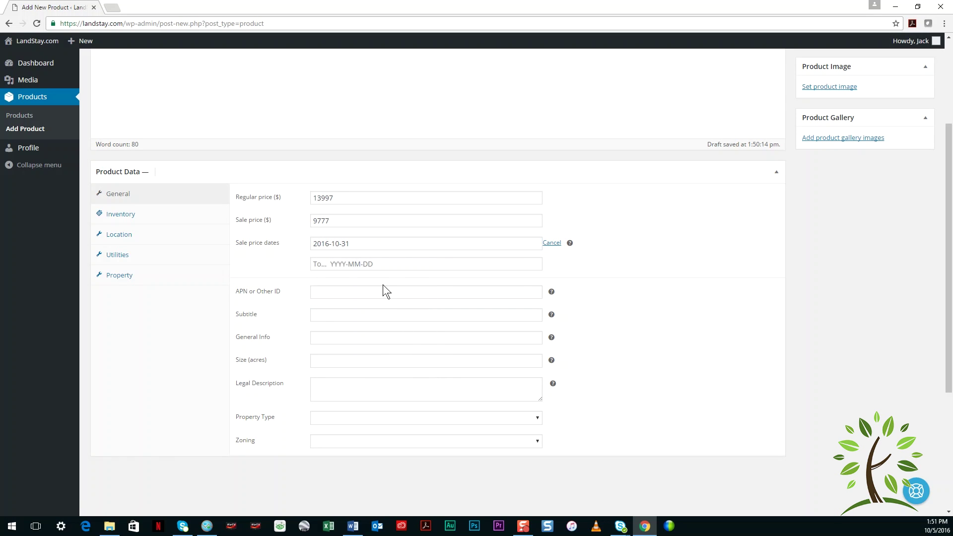
{"action": "left_click", "coordinate": [365, 246]}
{"action": "left_click", "coordinate": [377, 309]}
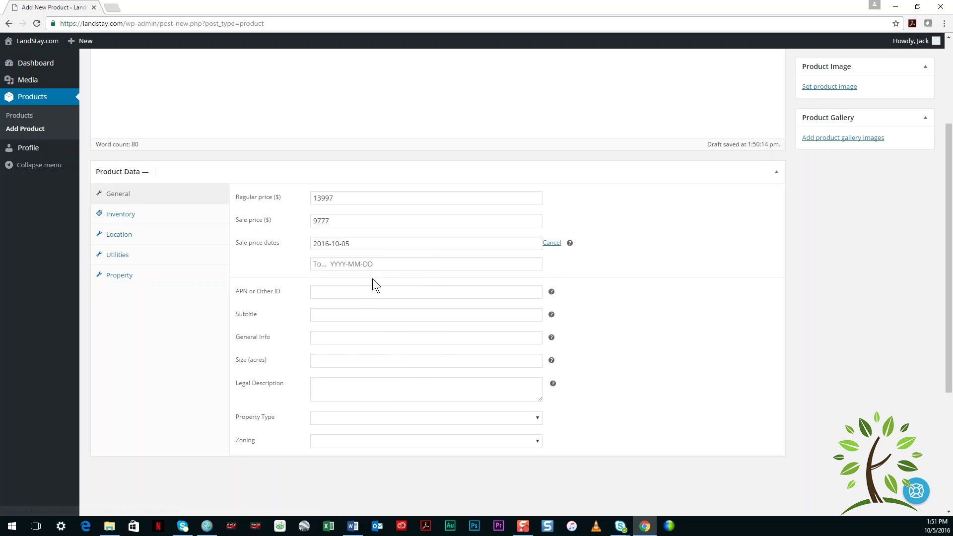
Set the sale end date to 2016-10-31
{"action": "left_click", "coordinate": [372, 265]}
{"action": "left_click", "coordinate": [336, 384]}
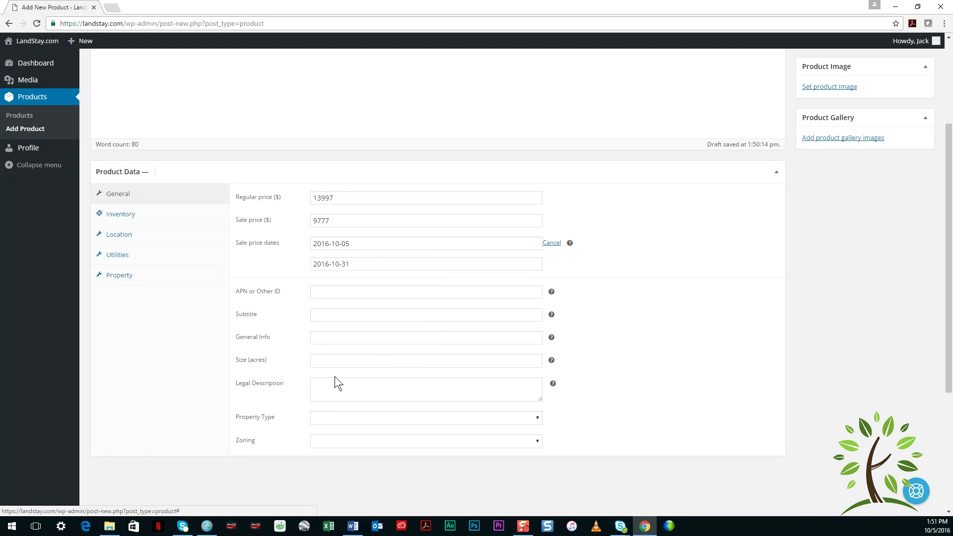
{"action": "left_click", "coordinate": [339, 292]}
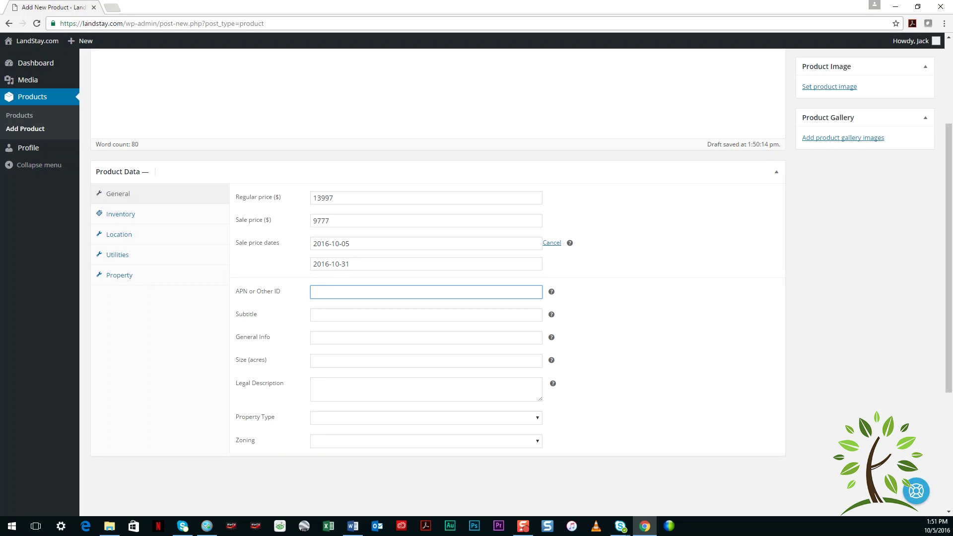
{"action": "type", "text": "123-44-"}
{"action": "type", "text": "2222"}
Remove the entered APN and skim the General Info, Size and Legal Description fields
{"action": "key", "text": "ctrl+a"}
{"action": "key", "text": "BackSpace"}
{"action": "left_click", "coordinate": [387, 343]}
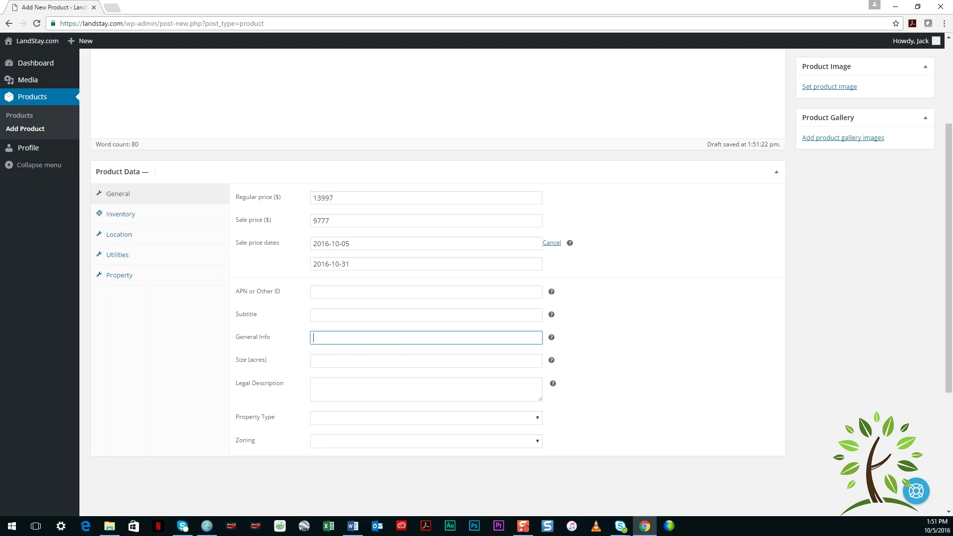
{"action": "left_click", "coordinate": [343, 362]}
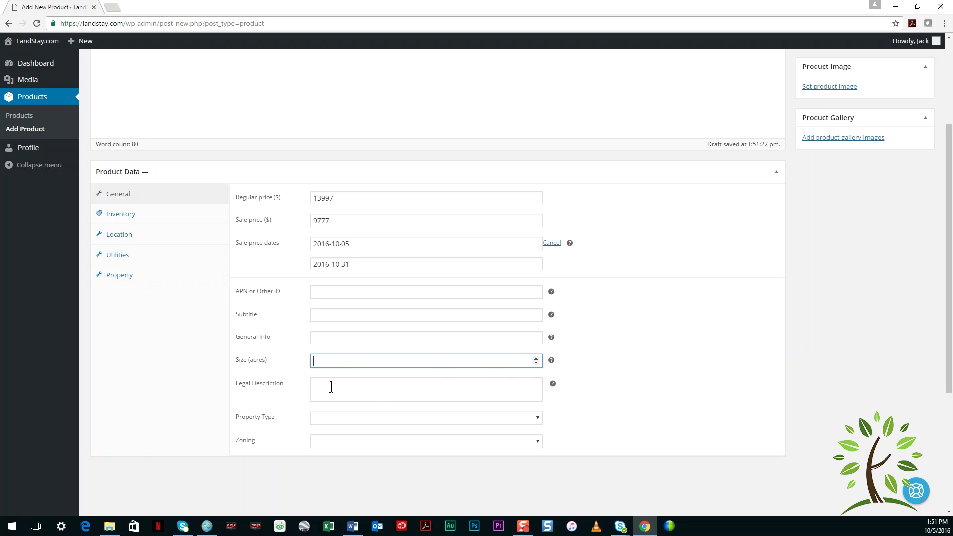
{"action": "left_click", "coordinate": [416, 385]}
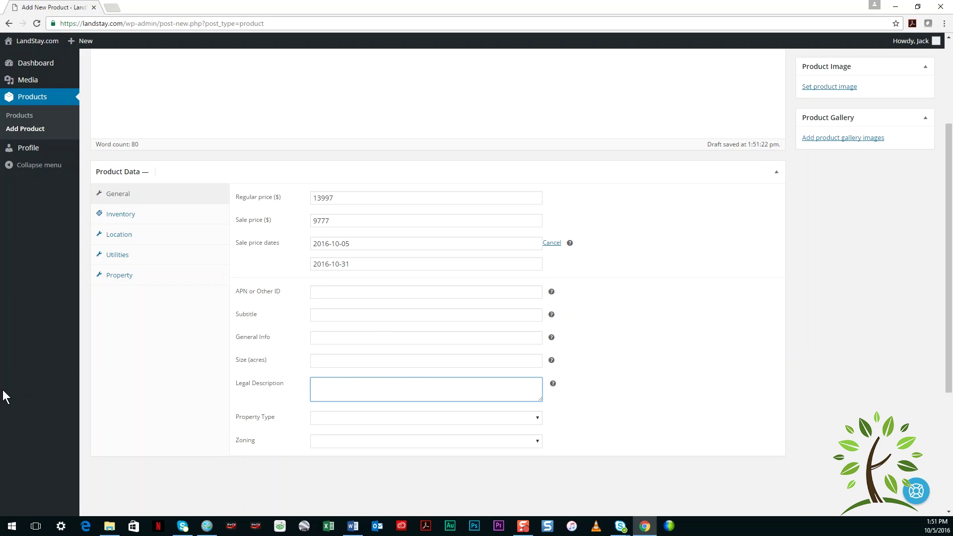
Browse the Property Type and Zoning options without choosing, then view Inventory settings
{"action": "left_click", "coordinate": [358, 419]}
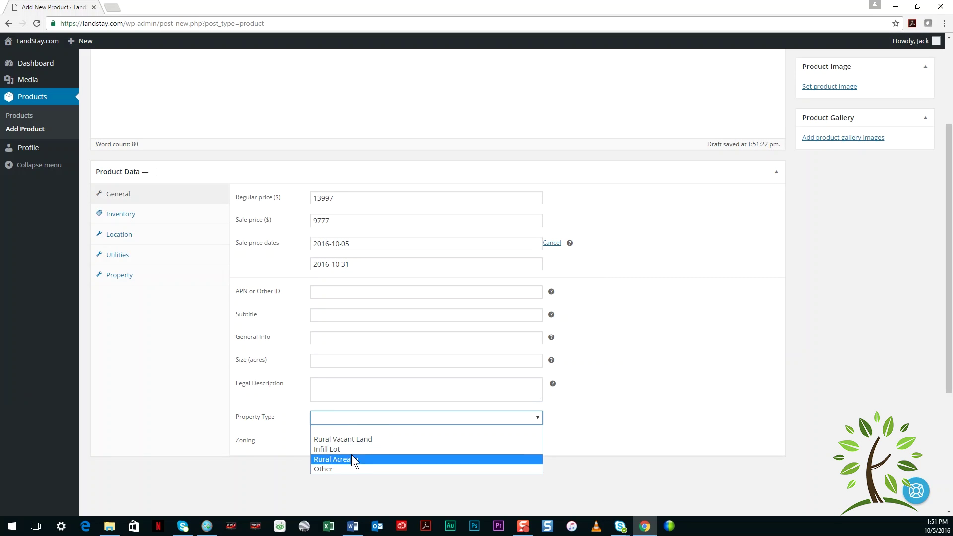
{"action": "left_click", "coordinate": [326, 446]}
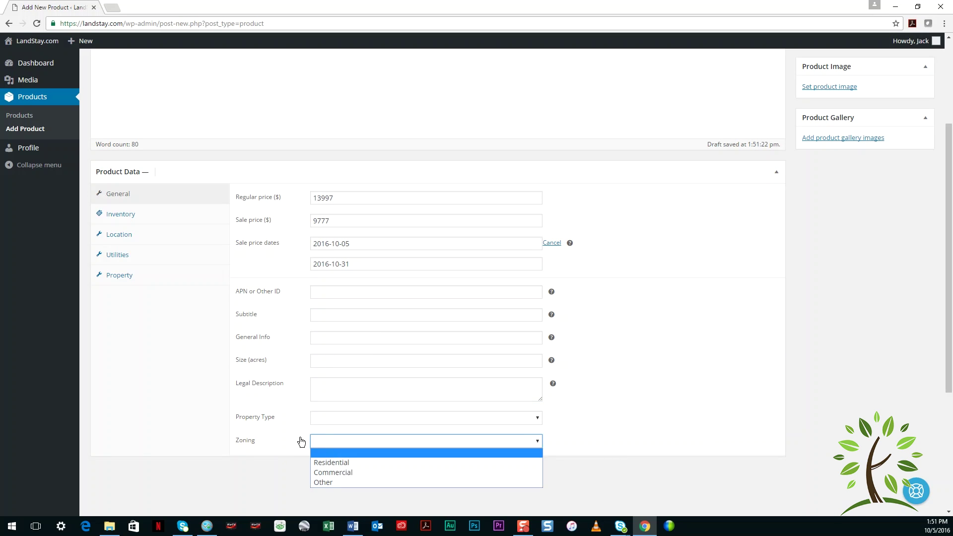
{"action": "left_click", "coordinate": [299, 443]}
{"action": "left_click", "coordinate": [129, 217]}
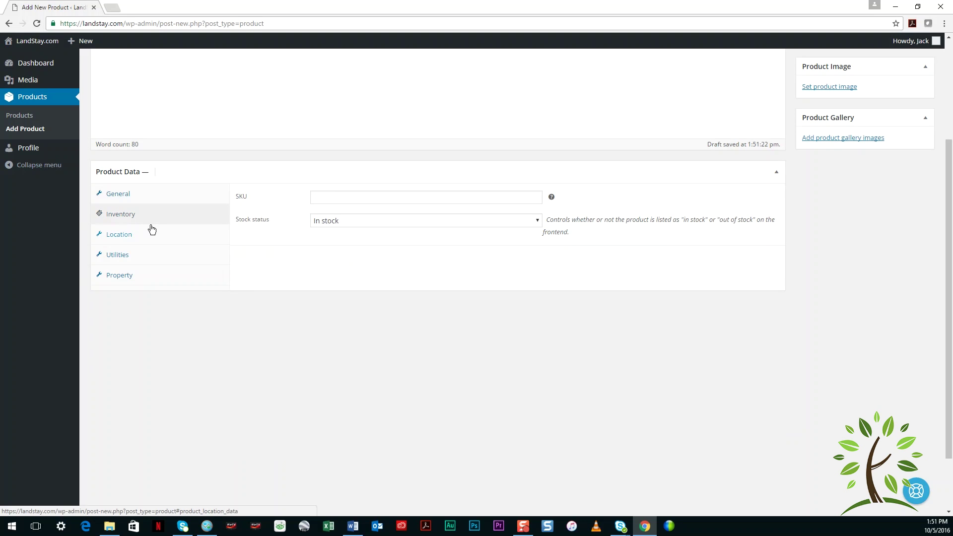
{"action": "left_click", "coordinate": [366, 224]}
{"action": "left_click", "coordinate": [366, 226]}
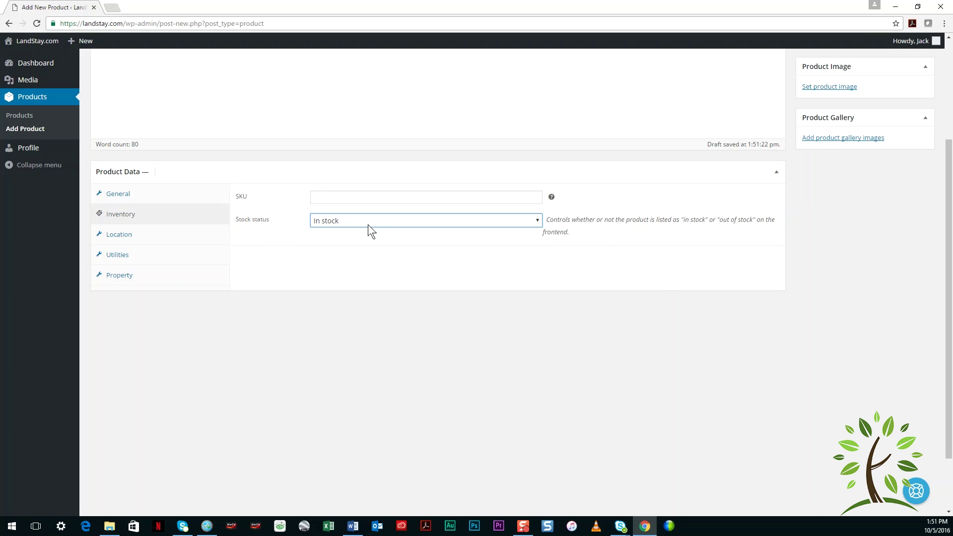
{"action": "left_click", "coordinate": [368, 224]}
{"action": "left_click", "coordinate": [368, 219]}
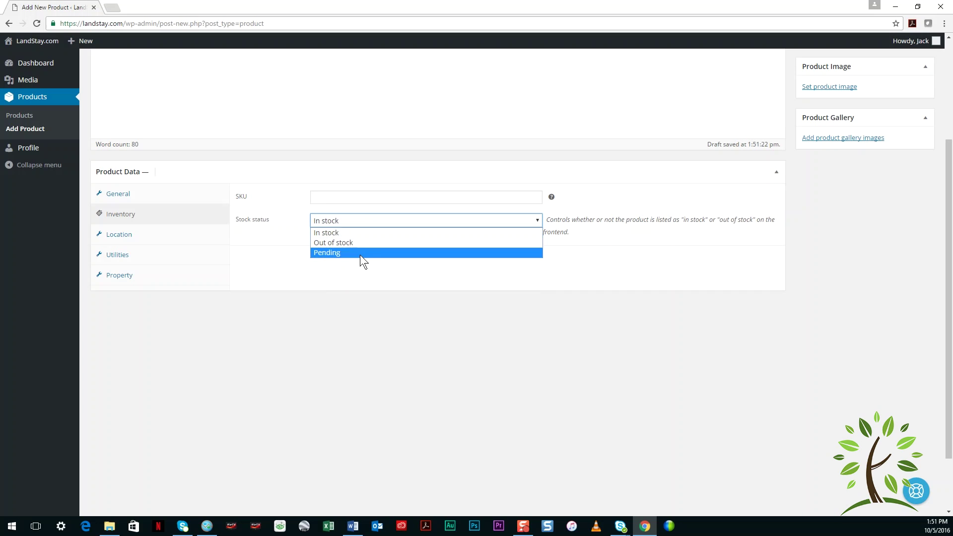
In the Location details, set the state to Arizona
{"action": "left_click", "coordinate": [280, 238]}
{"action": "left_click", "coordinate": [130, 241]}
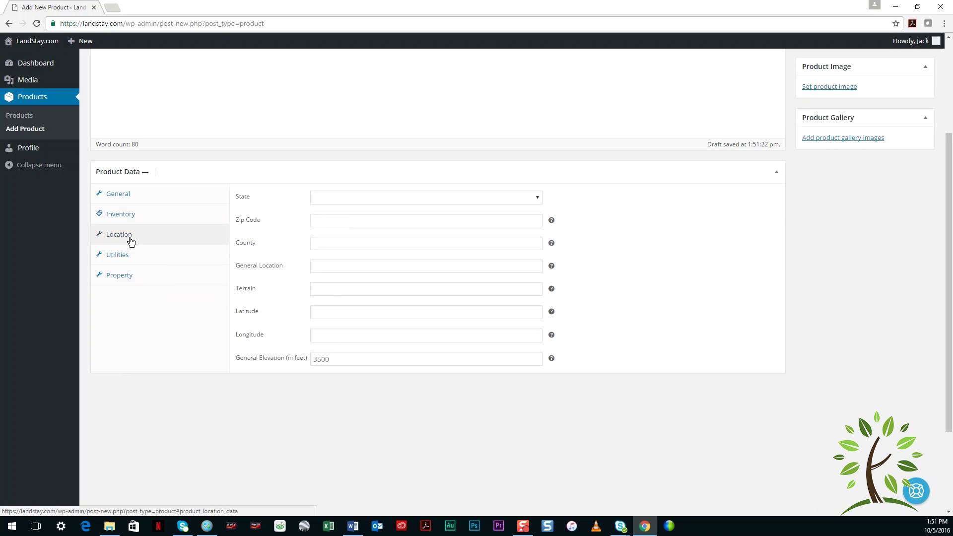
{"action": "left_click", "coordinate": [319, 199]}
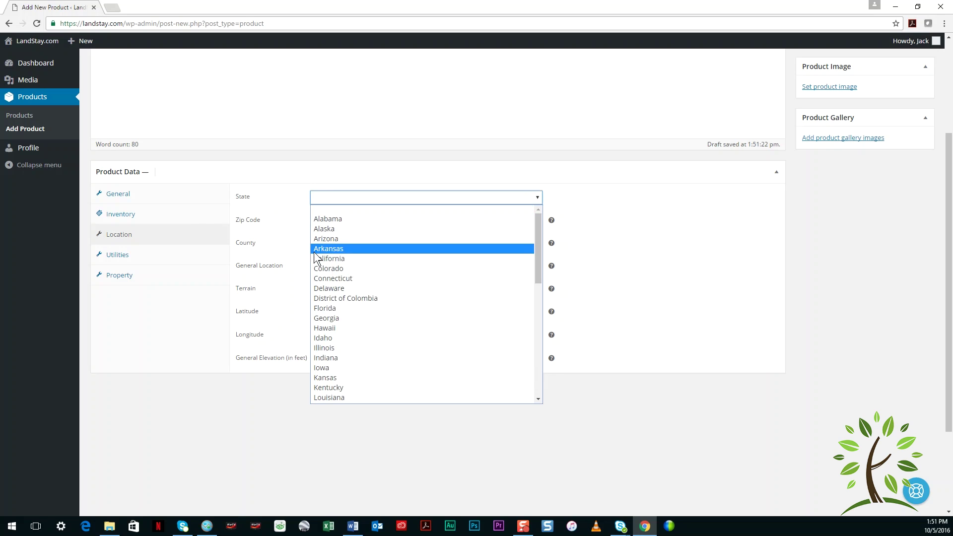
{"action": "left_click", "coordinate": [291, 242]}
{"action": "left_click", "coordinate": [341, 219]}
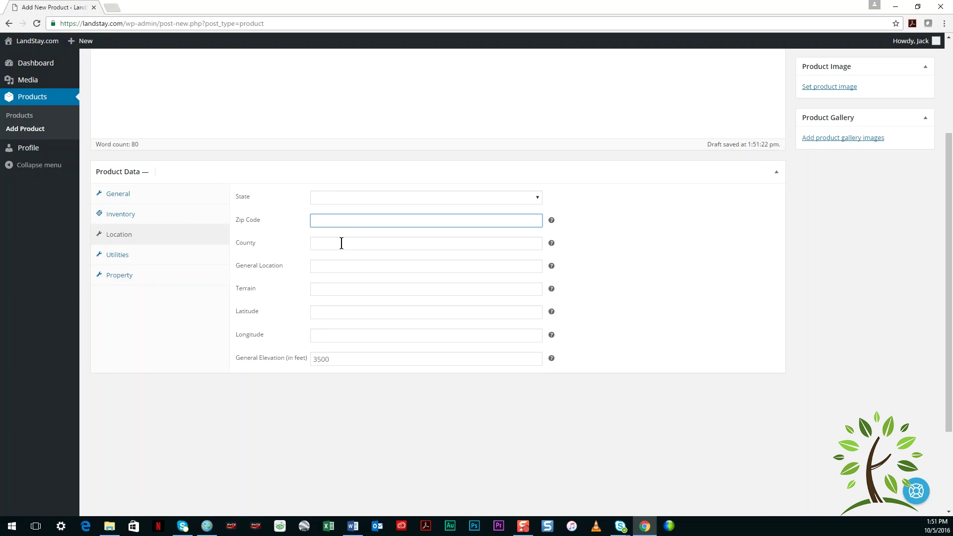
{"action": "left_click", "coordinate": [342, 243]}
{"action": "left_click", "coordinate": [339, 196]}
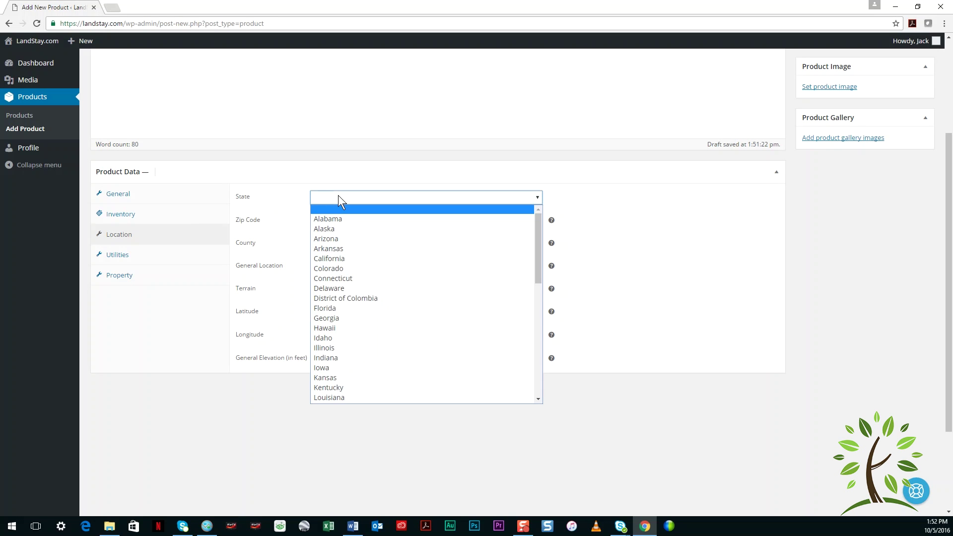
{"action": "left_click", "coordinate": [354, 238]}
Enter Apache as the county, leaving General Location and Terrain empty
{"action": "left_click", "coordinate": [346, 247]}
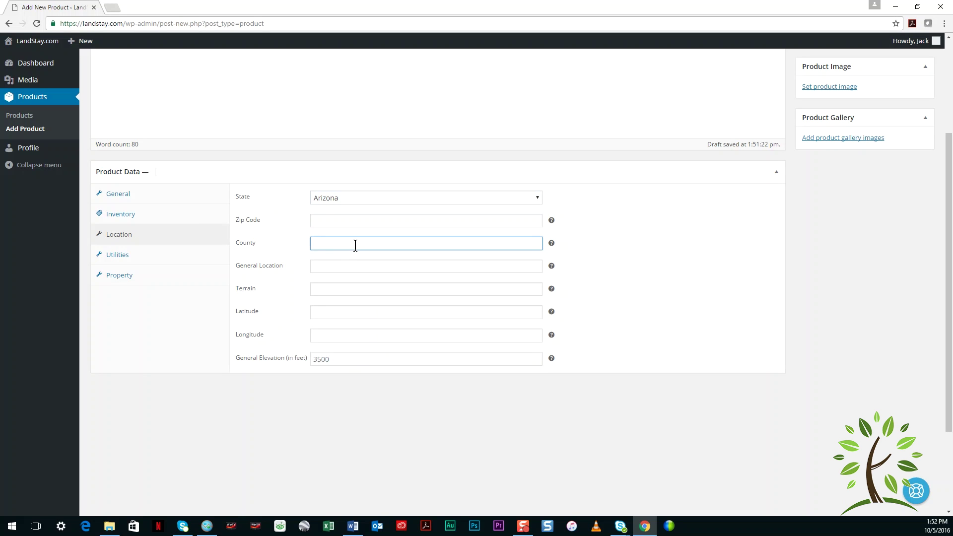
{"action": "type", "text": "asd"}
{"action": "key", "text": "BackSpace"}
{"action": "key", "text": "BackSpace"}
{"action": "key", "text": "BackSpace"}
{"action": "type", "text": "che"}
{"action": "left_click", "coordinate": [323, 270]}
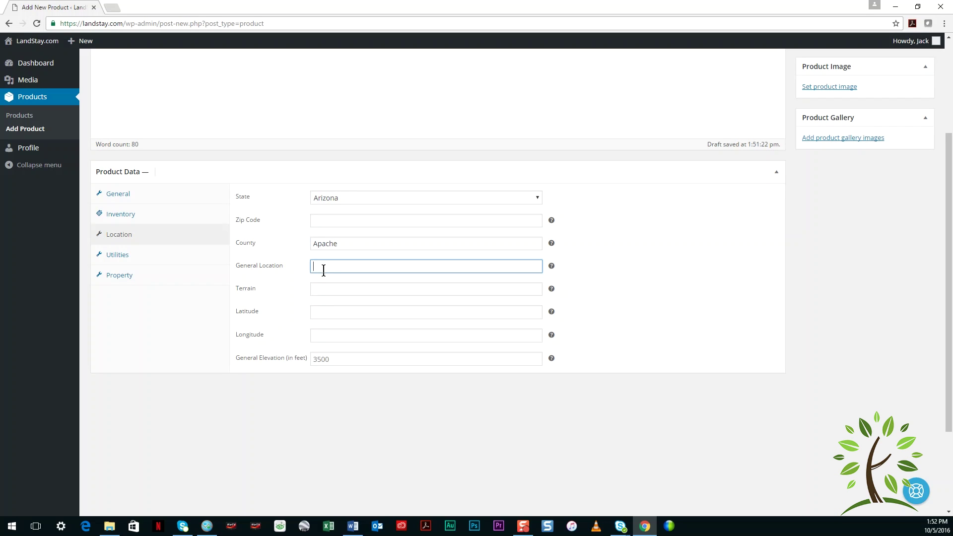
{"action": "left_click", "coordinate": [348, 290]}
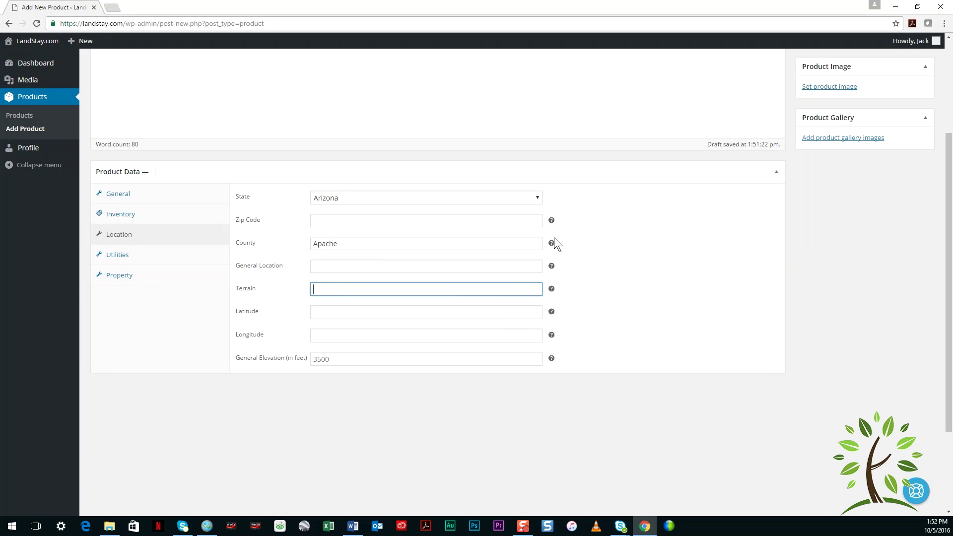
Enter latitude 45.44444, longitude -109.55555 and a general elevation of 15000 feet
{"action": "left_click", "coordinate": [368, 312]}
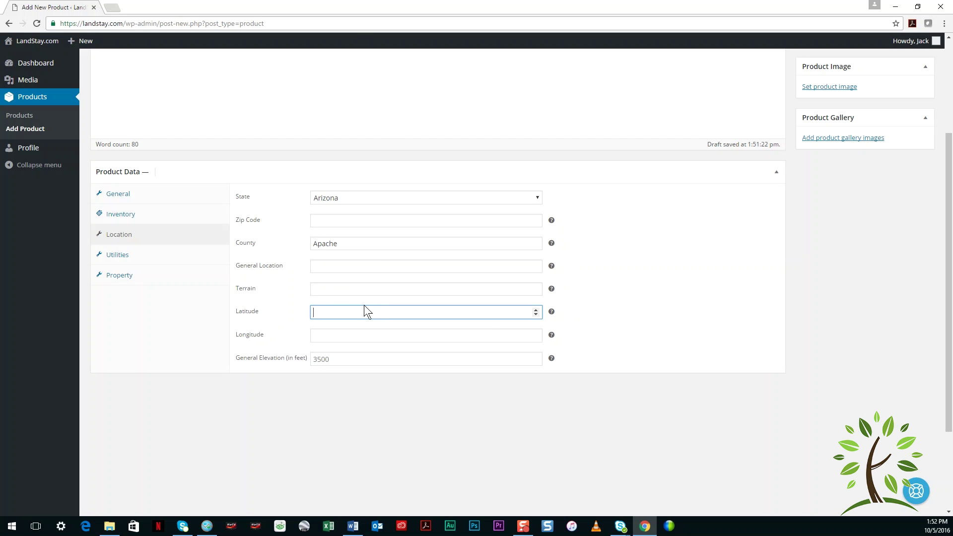
{"action": "type", "text": "45.44"}
{"action": "type", "text": "444"}
{"action": "key", "text": "Tab"}
{"action": "type", "text": "-"}
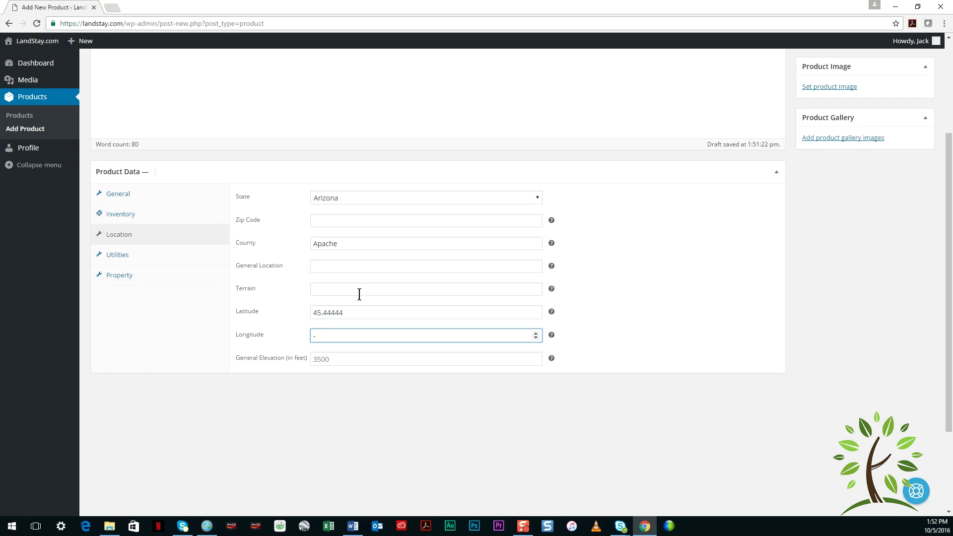
{"action": "type", "text": "109."}
{"action": "type", "text": "55555"}
{"action": "left_click", "coordinate": [381, 359]}
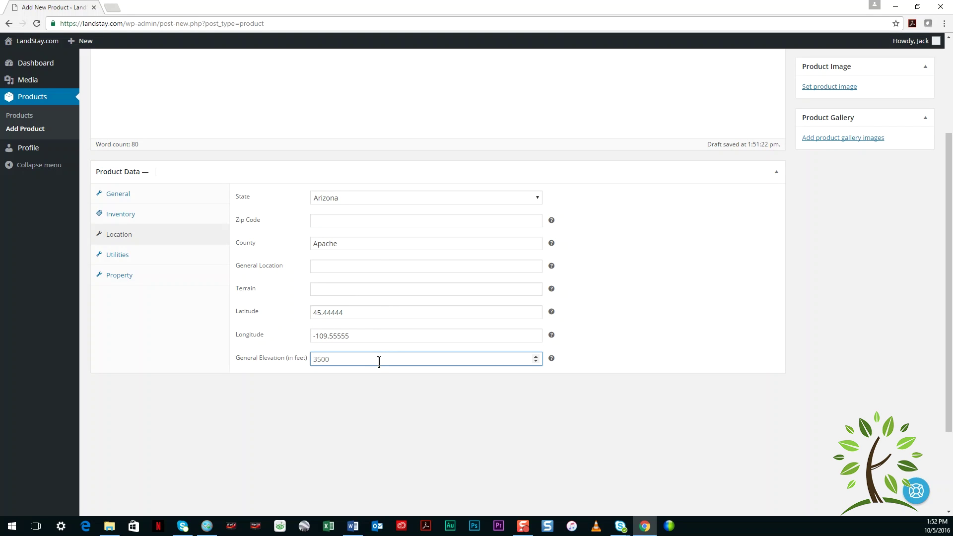
{"action": "left_click", "coordinate": [536, 361]}
{"action": "left_click", "coordinate": [387, 336]}
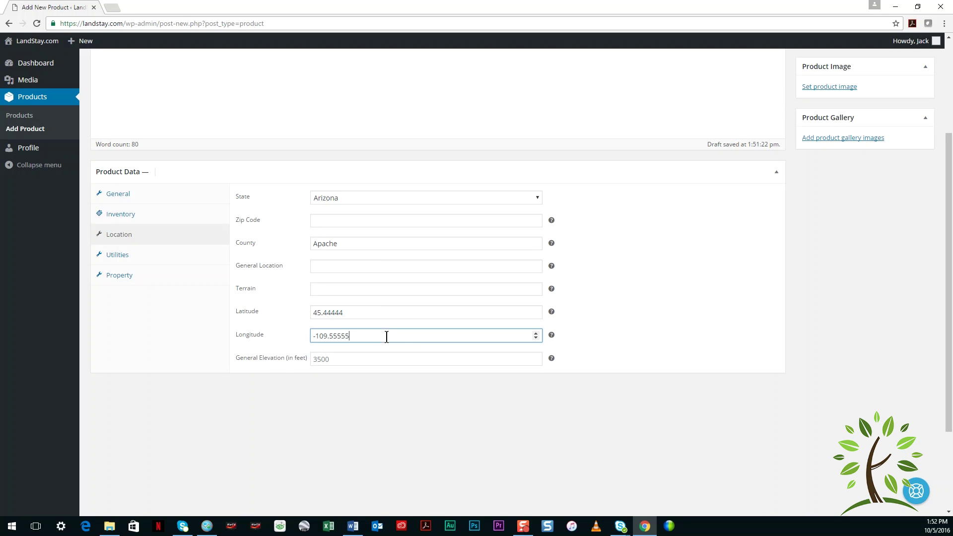
{"action": "left_click", "coordinate": [343, 358]}
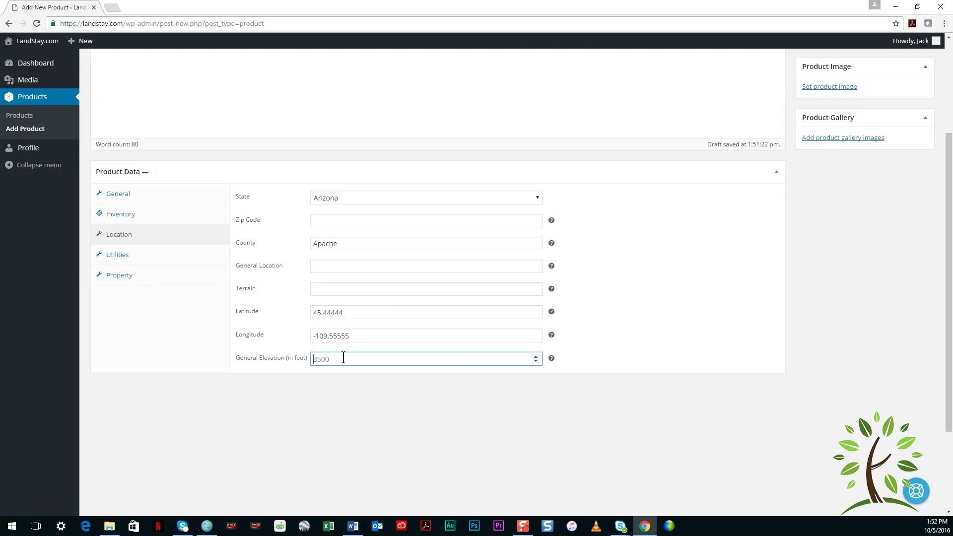
{"action": "left_click", "coordinate": [537, 362]}
{"action": "key", "text": "BackSpace"}
{"action": "type", "text": "15000"}
Browse the Utilities power and phone options without choosing, then view Property details
{"action": "left_click", "coordinate": [153, 258]}
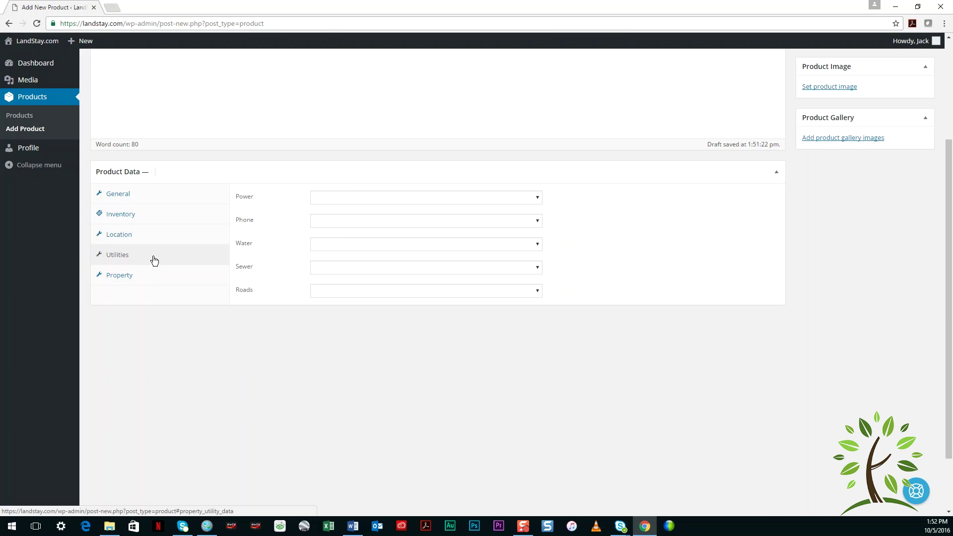
{"action": "left_click", "coordinate": [376, 200]}
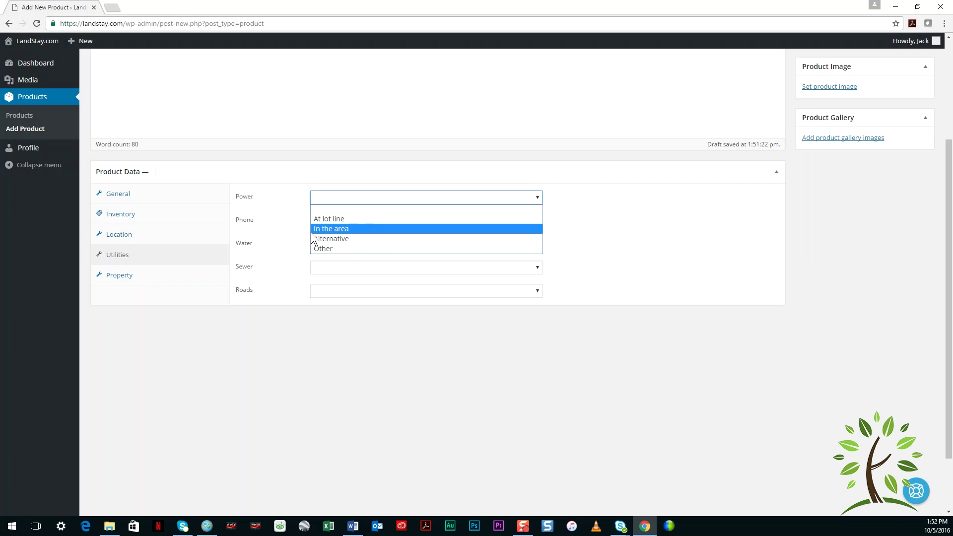
{"action": "left_click", "coordinate": [286, 262]}
{"action": "left_click", "coordinate": [328, 221]}
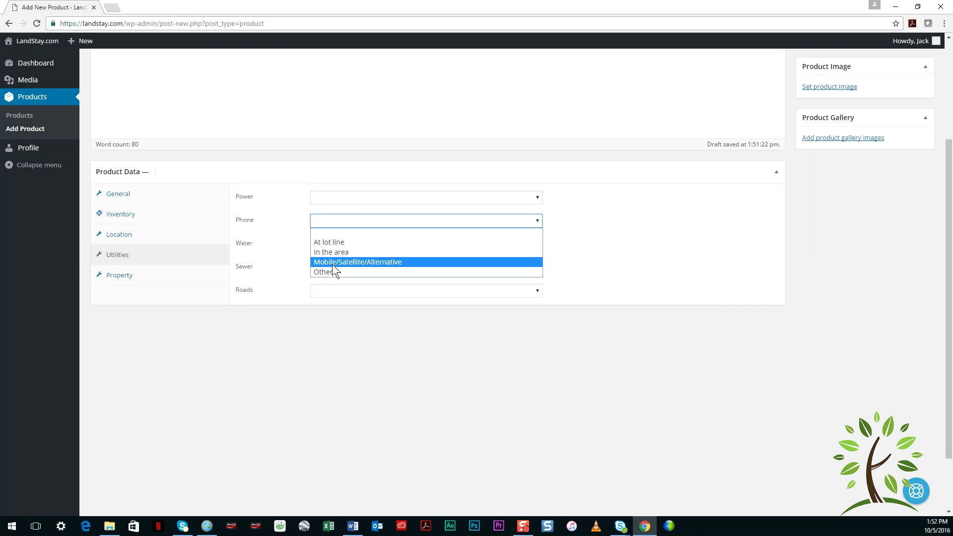
{"action": "left_click", "coordinate": [282, 301]}
{"action": "left_click", "coordinate": [116, 286]}
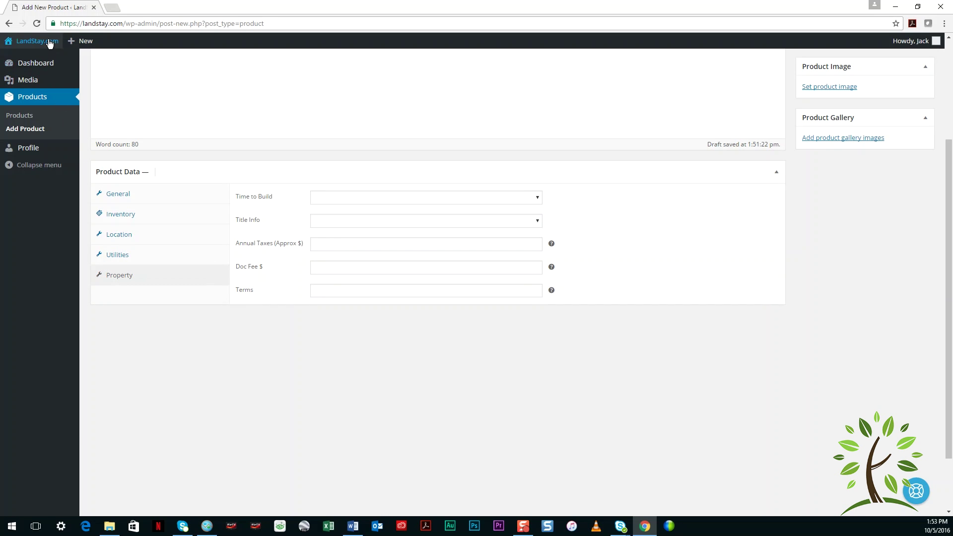
Leave the unsaved product for the store site, then return to a blank Add New Product form
{"action": "mouse_move", "coordinate": [36, 41]}
{"action": "left_click", "coordinate": [21, 59]}
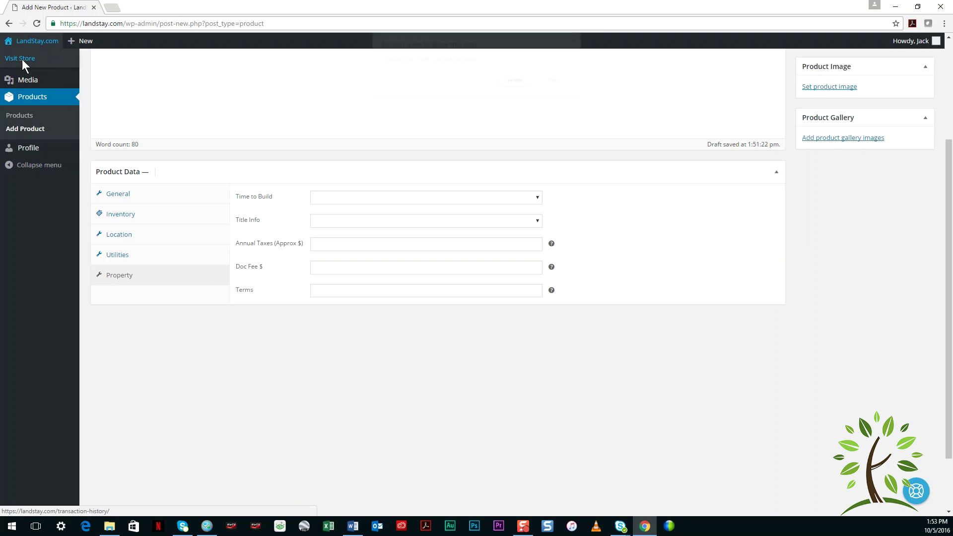
{"action": "left_click", "coordinate": [518, 82]}
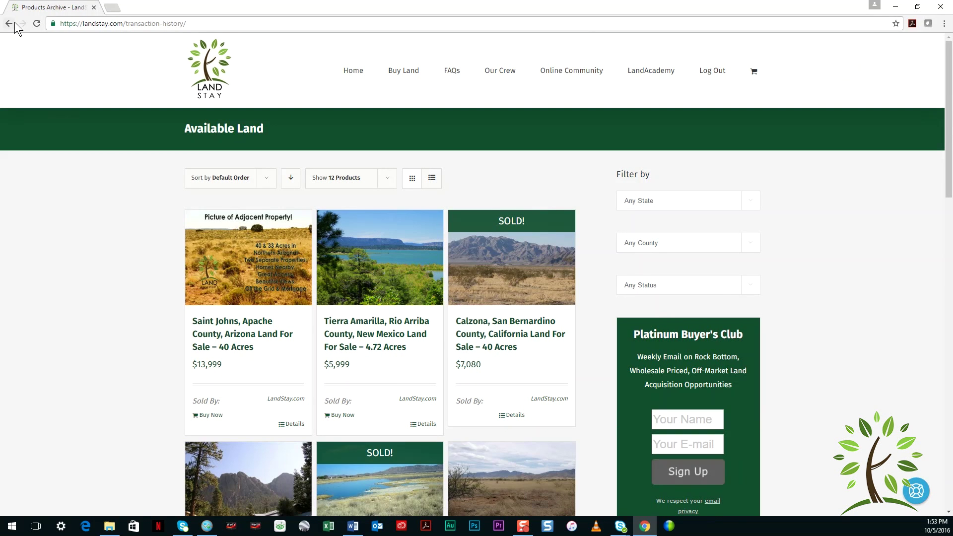
{"action": "left_click", "coordinate": [9, 24]}
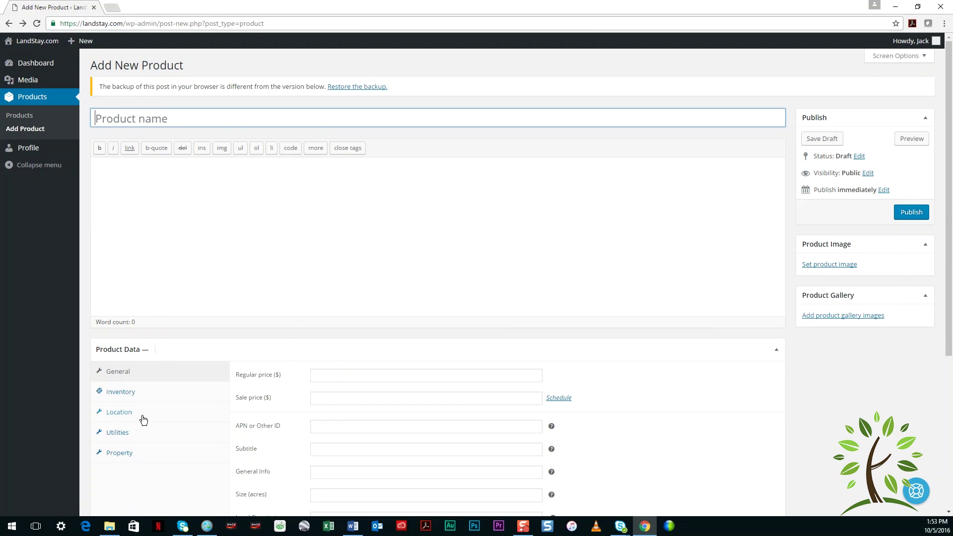
{"action": "scroll", "coordinate": [159, 387], "scroll_direction": "down", "scroll_amount": 2}
{"action": "scroll", "coordinate": [736, 448], "scroll_direction": "up", "scroll_amount": 2}
{"action": "left_click", "coordinate": [849, 267]}
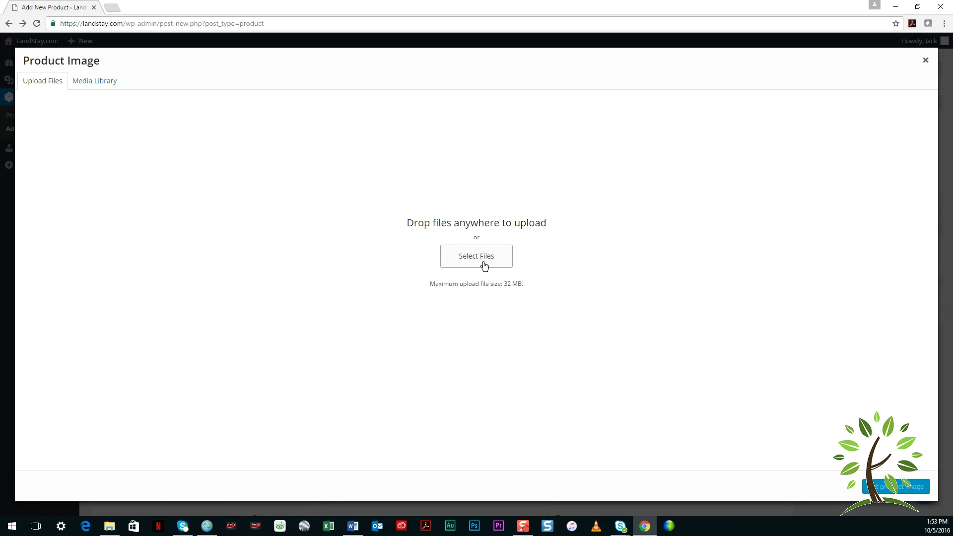
{"action": "left_click", "coordinate": [8, 23]}
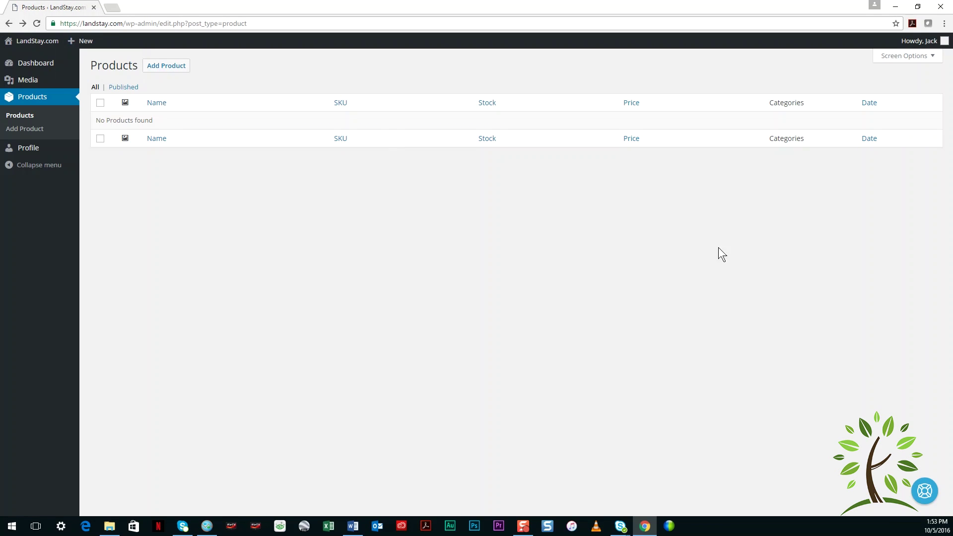
{"action": "left_click", "coordinate": [30, 131]}
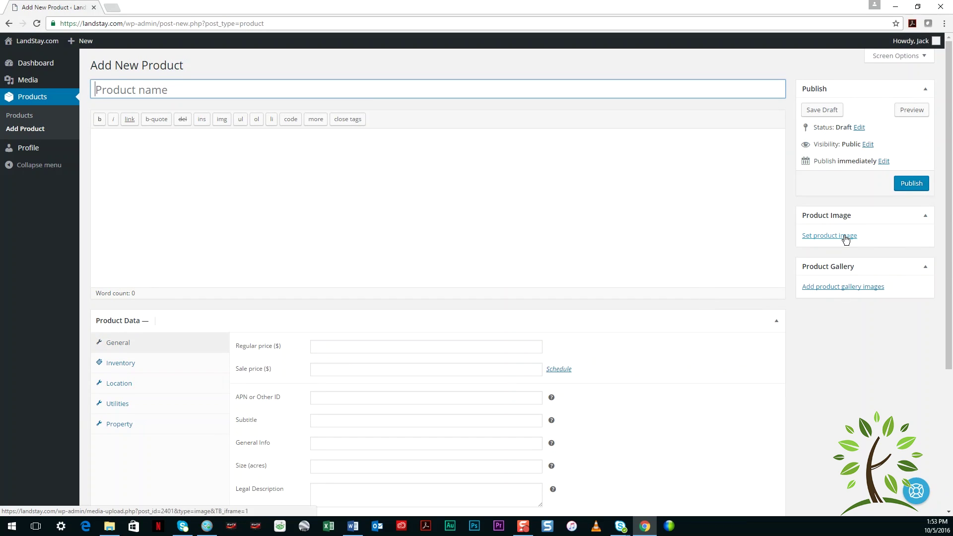
Upload Pic-2 from Desktop > Apache 40s and set it as the featured product image
{"action": "left_click", "coordinate": [846, 237]}
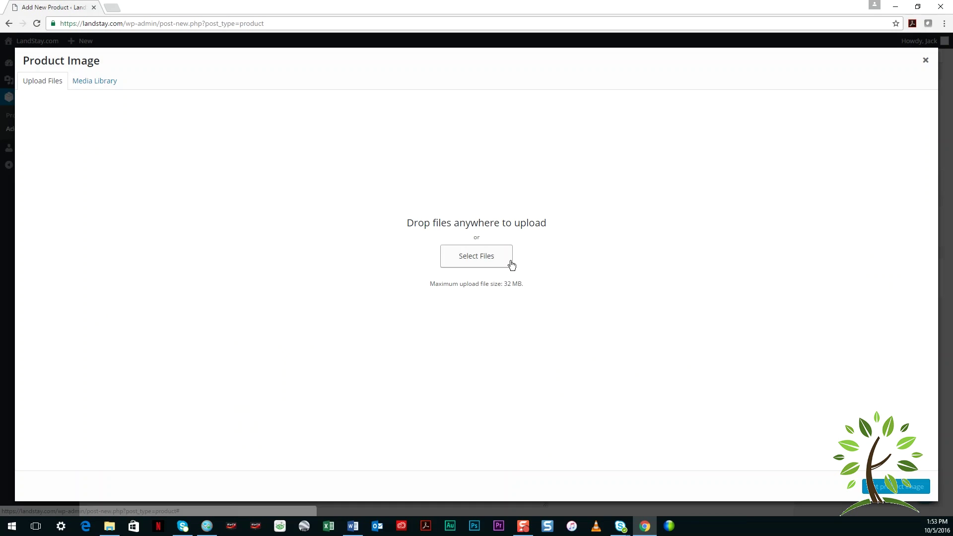
{"action": "left_click", "coordinate": [510, 261]}
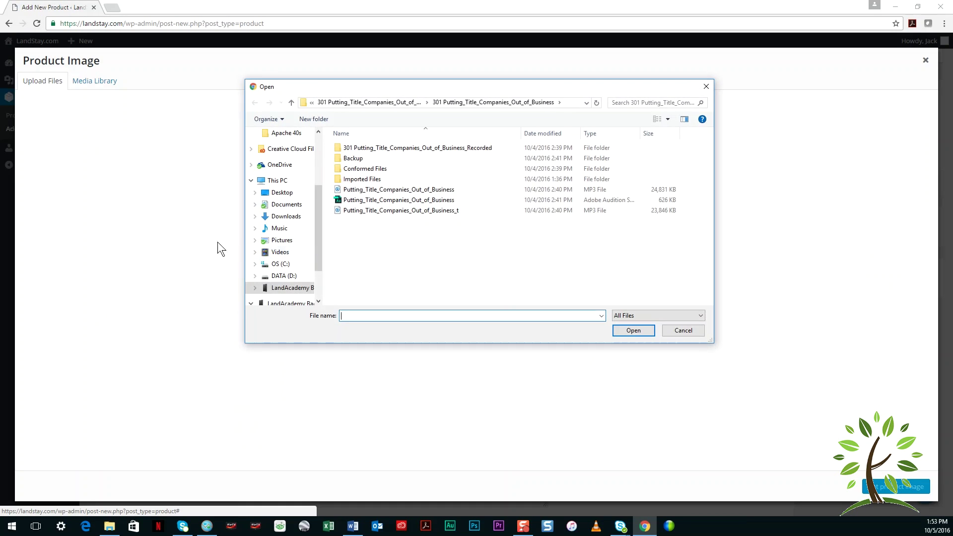
{"action": "left_click", "coordinate": [283, 195]}
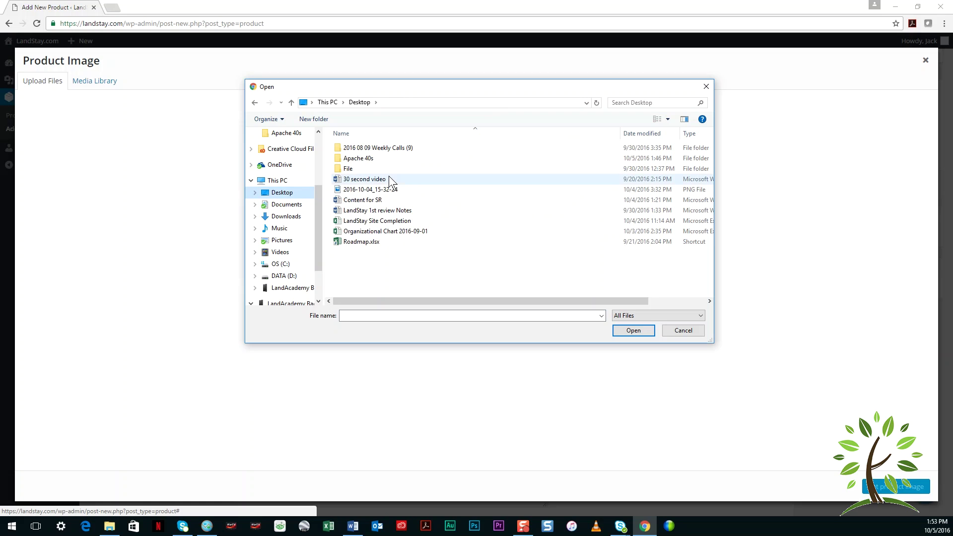
{"action": "double_click", "coordinate": [371, 161]}
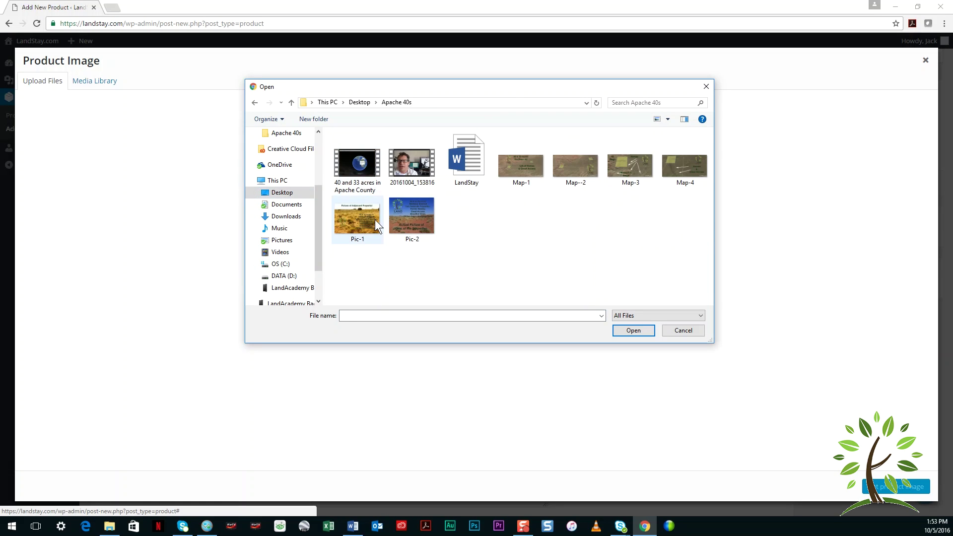
{"action": "left_click", "coordinate": [375, 220]}
{"action": "double_click", "coordinate": [421, 222]}
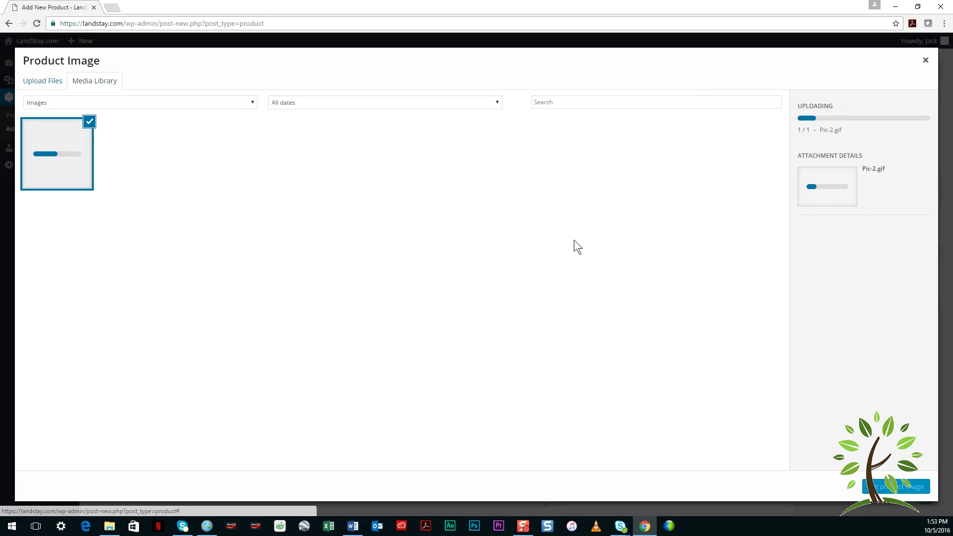
{"action": "left_click", "coordinate": [892, 490]}
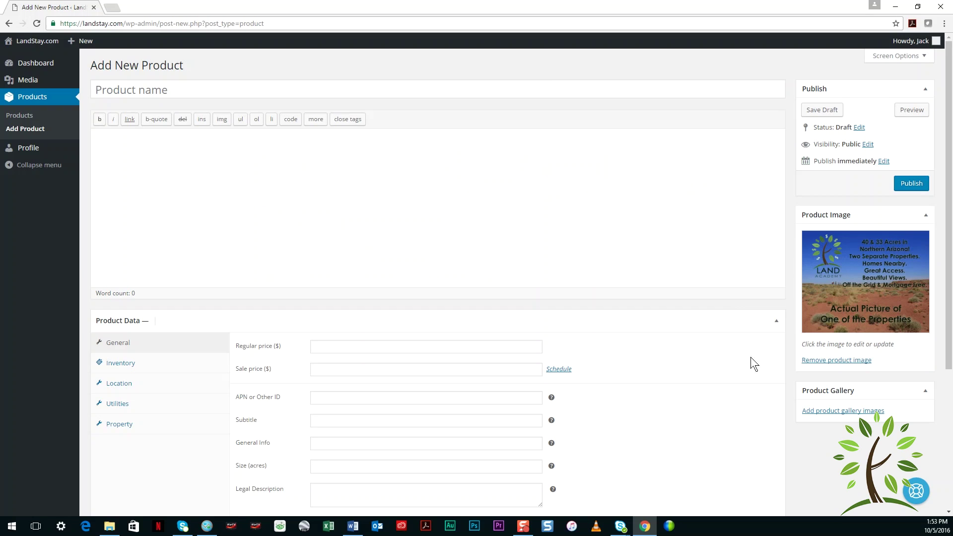
Upload Map-1 to Map-4 and add them to the product gallery
{"action": "left_click", "coordinate": [856, 411]}
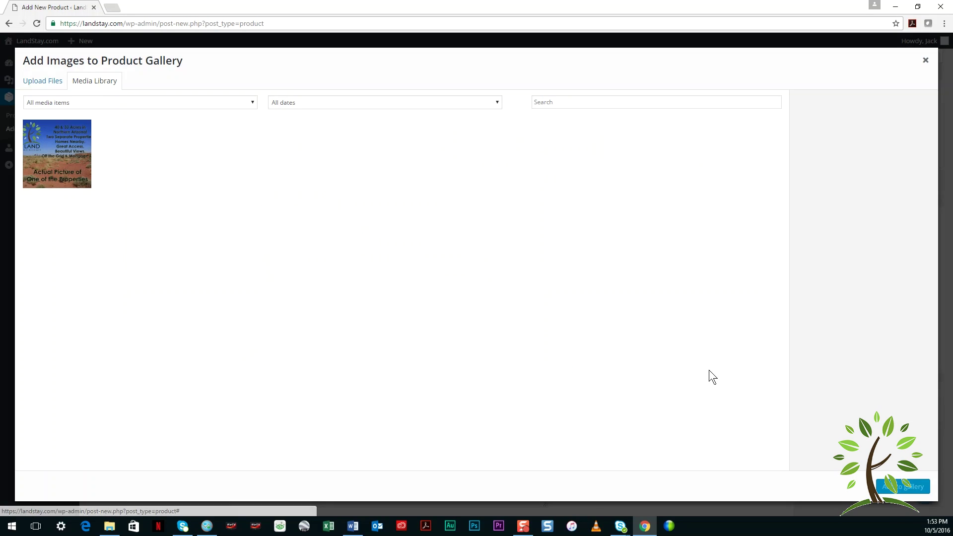
{"action": "left_click", "coordinate": [43, 82]}
{"action": "left_click", "coordinate": [494, 258]}
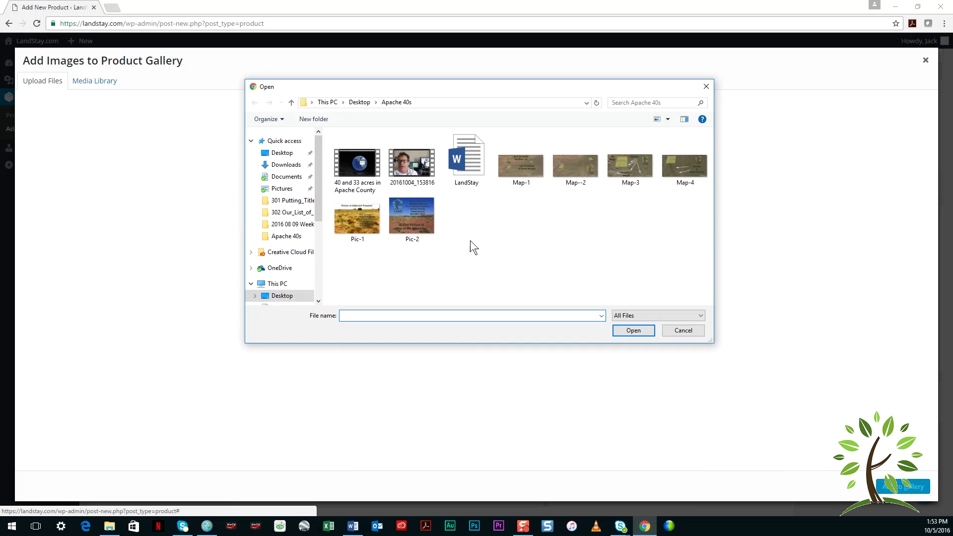
{"action": "left_click", "coordinate": [526, 178]}
{"action": "key", "text": "shift+Right"}
{"action": "key", "text": "shift+Right"}
{"action": "key", "text": "shift+Right"}
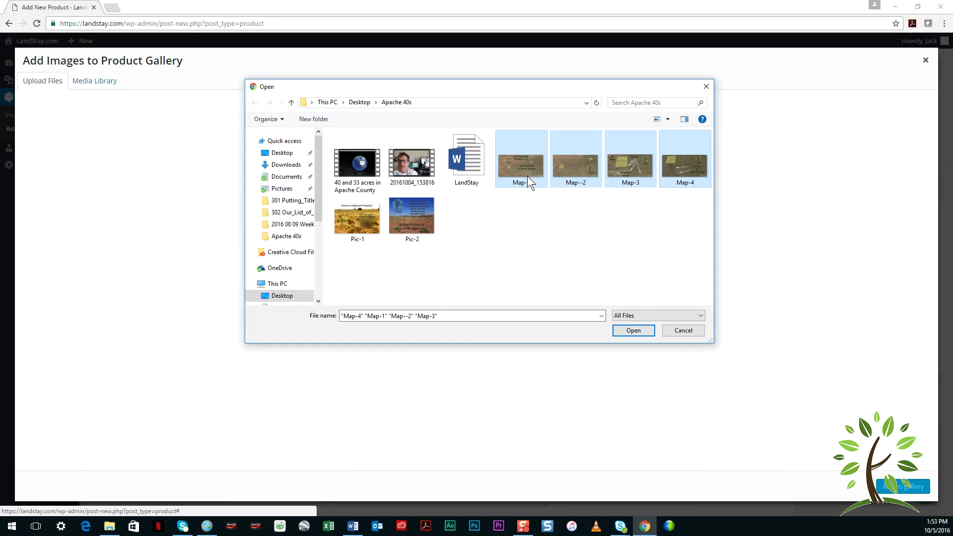
{"action": "key", "text": "Return"}
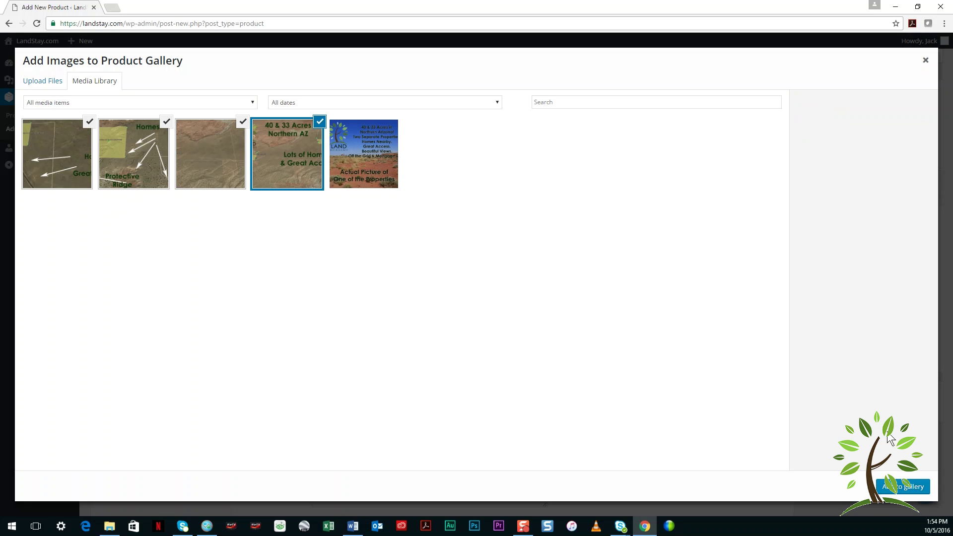
{"action": "left_click", "coordinate": [905, 487]}
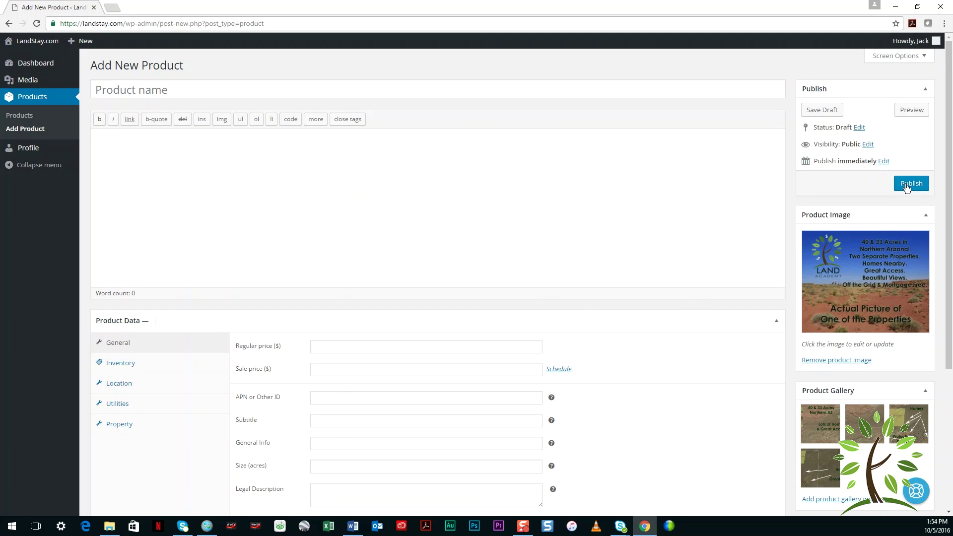
Save the listing as a draft, preview it (404 on the public site), then save the draft again
{"action": "left_click", "coordinate": [822, 109]}
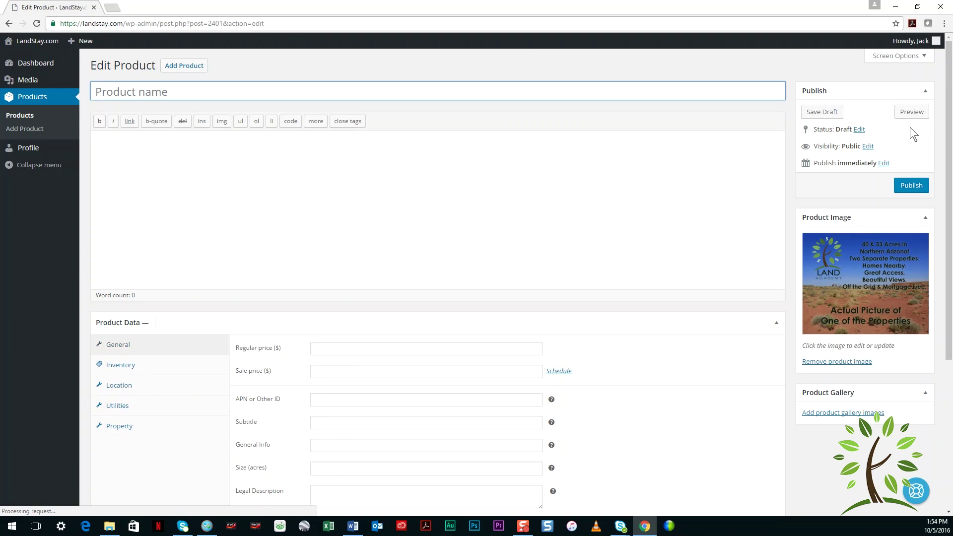
{"action": "left_click", "coordinate": [911, 114]}
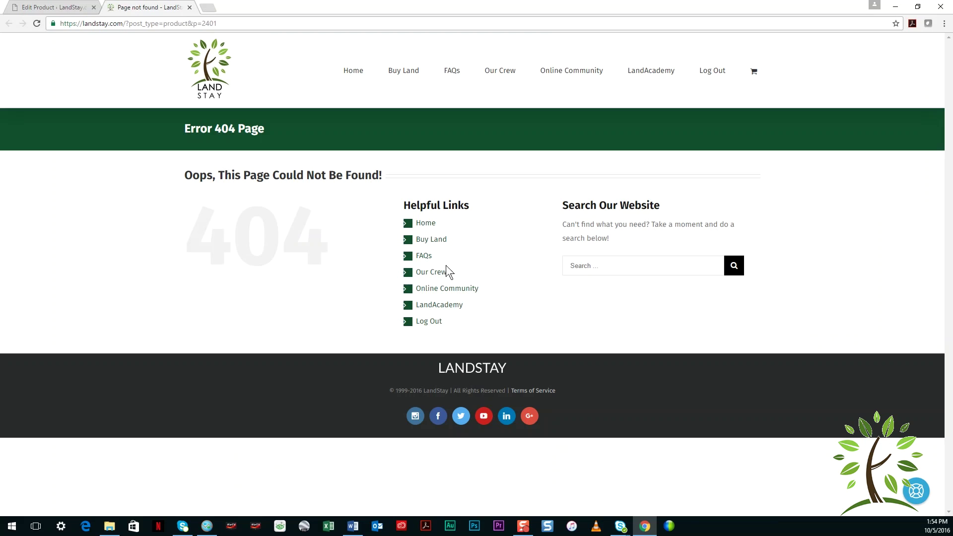
{"action": "left_click", "coordinate": [58, 10]}
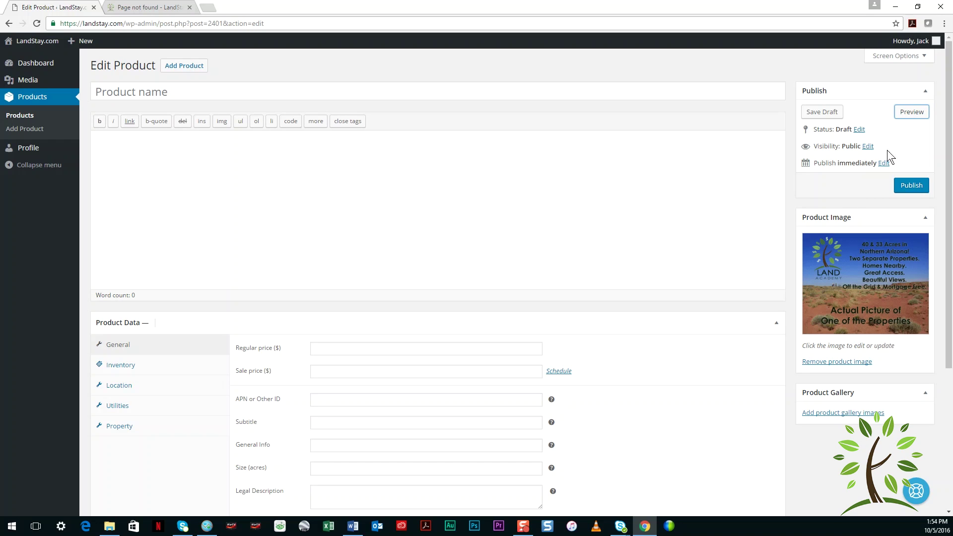
{"action": "left_click", "coordinate": [826, 112]}
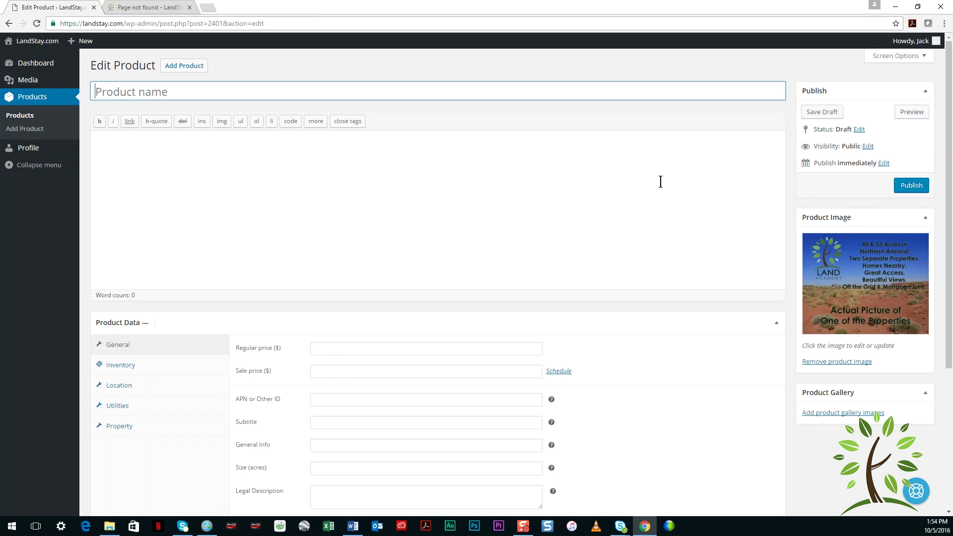
{"action": "left_click", "coordinate": [918, 493]}
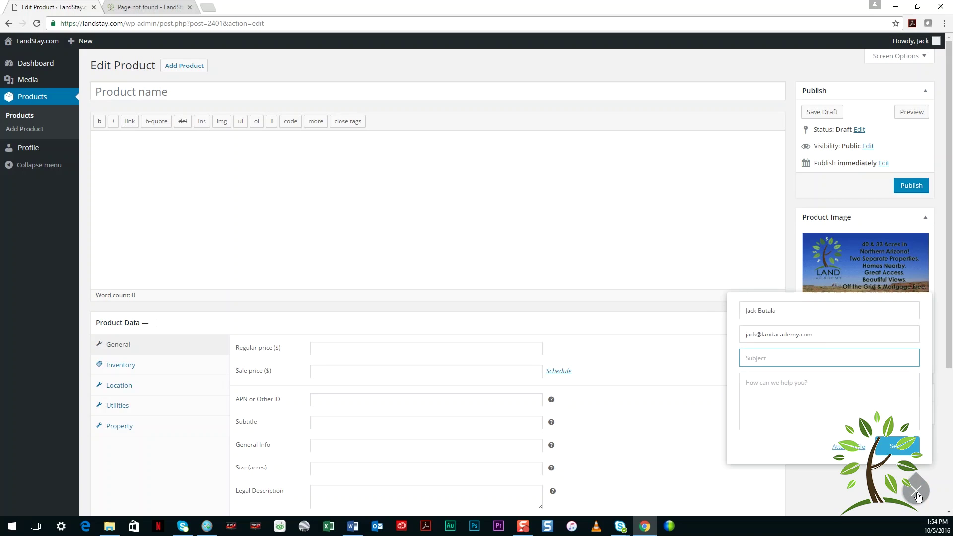
{"action": "left_click", "coordinate": [918, 493]}
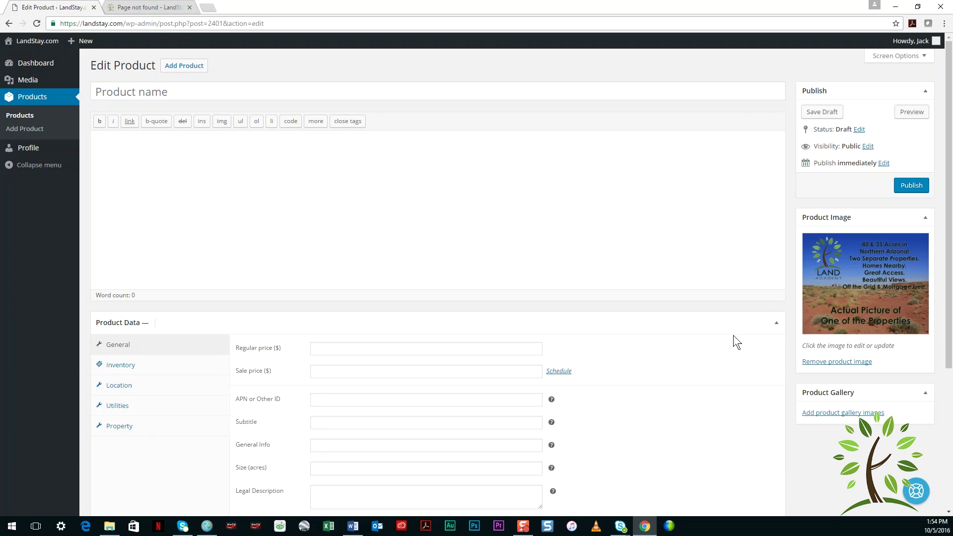